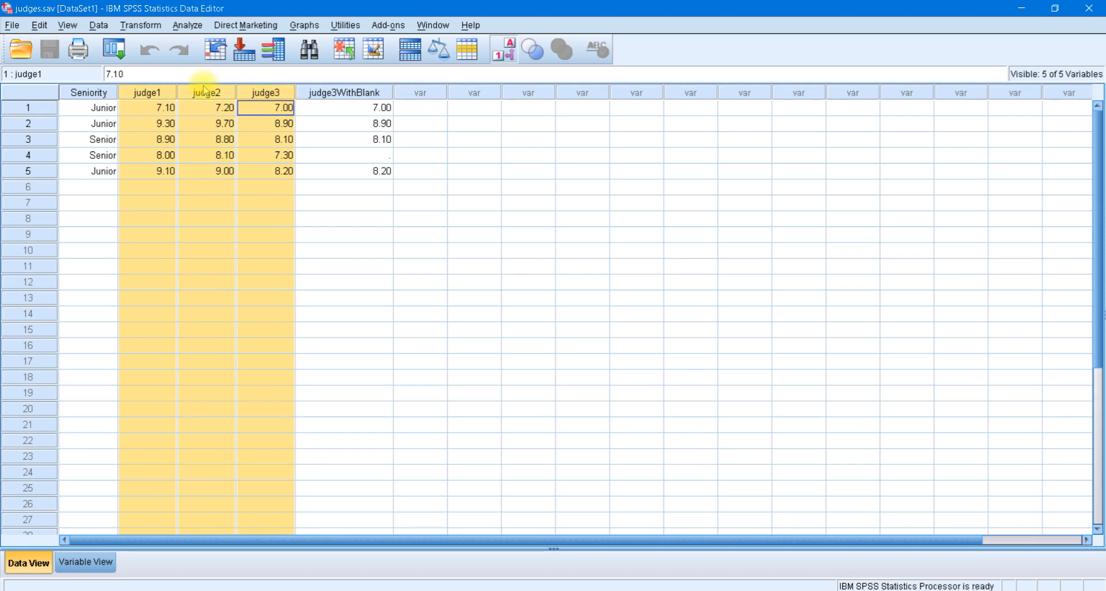
# - Start a Compute Variable transformation and name the target variable Average
pyautogui.click(145, 26)
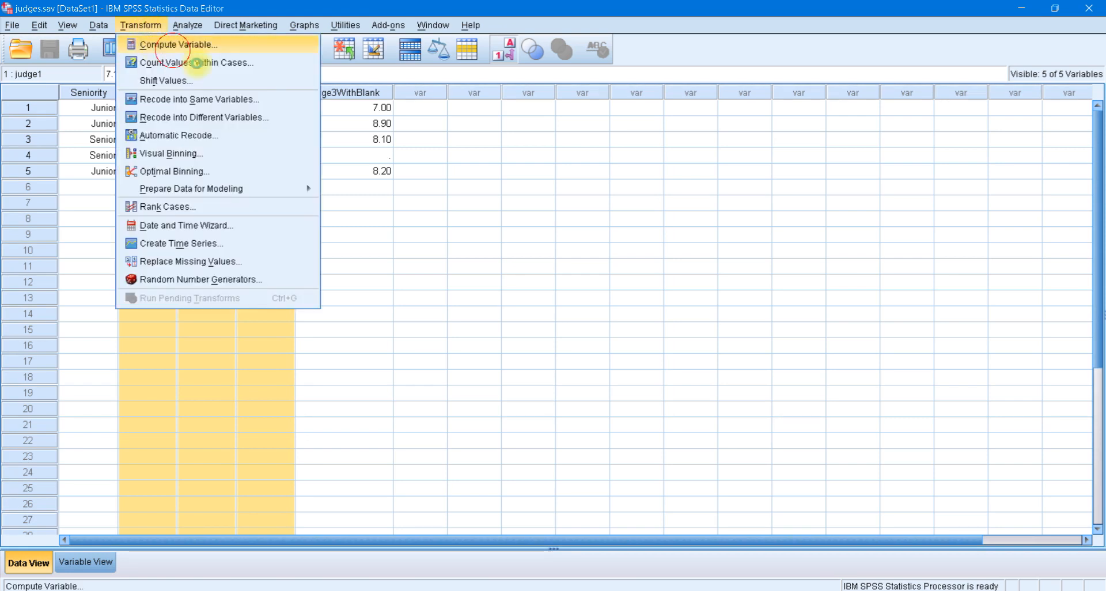
pyautogui.click(170, 43)
pyautogui.moveTo(440, 102); pyautogui.dragTo(682, 103)
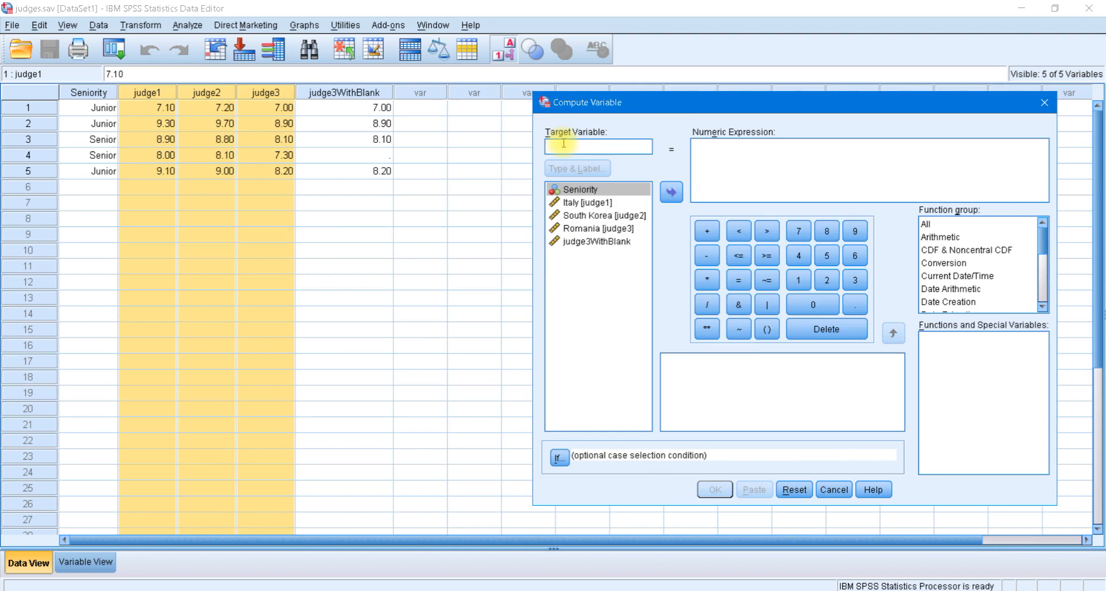
pyautogui.click(563, 146)
pyautogui.write('Average')
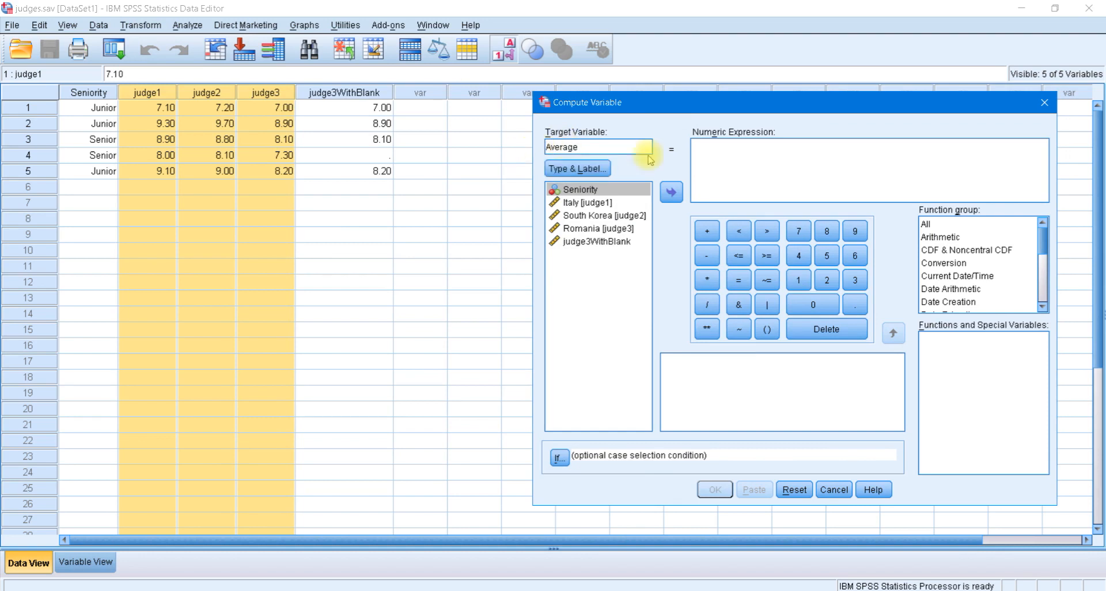
pyautogui.click(719, 158)
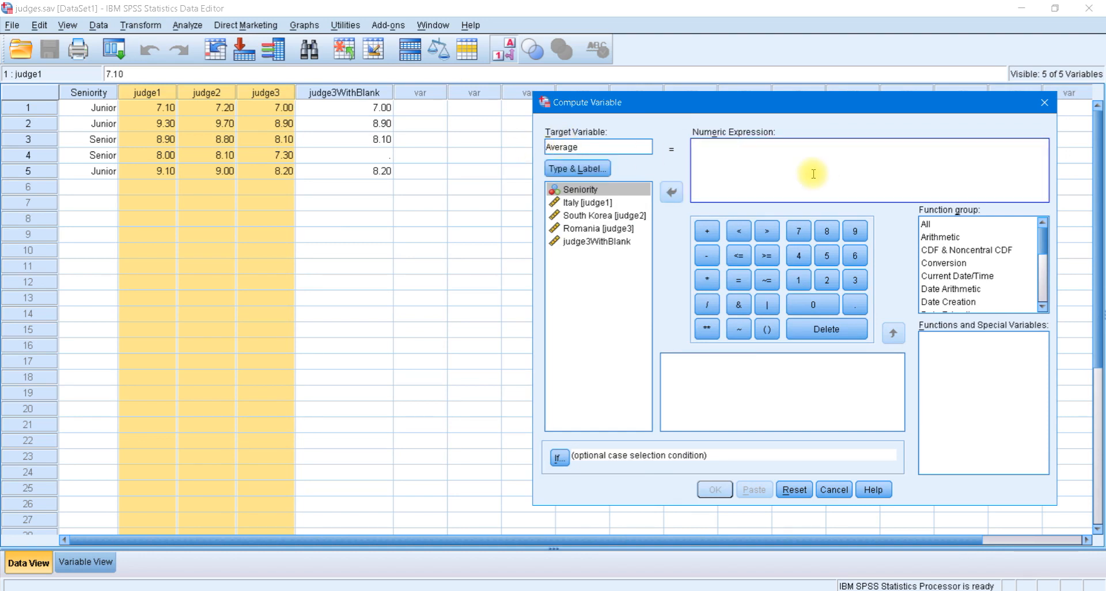
pyautogui.write('(judge1')
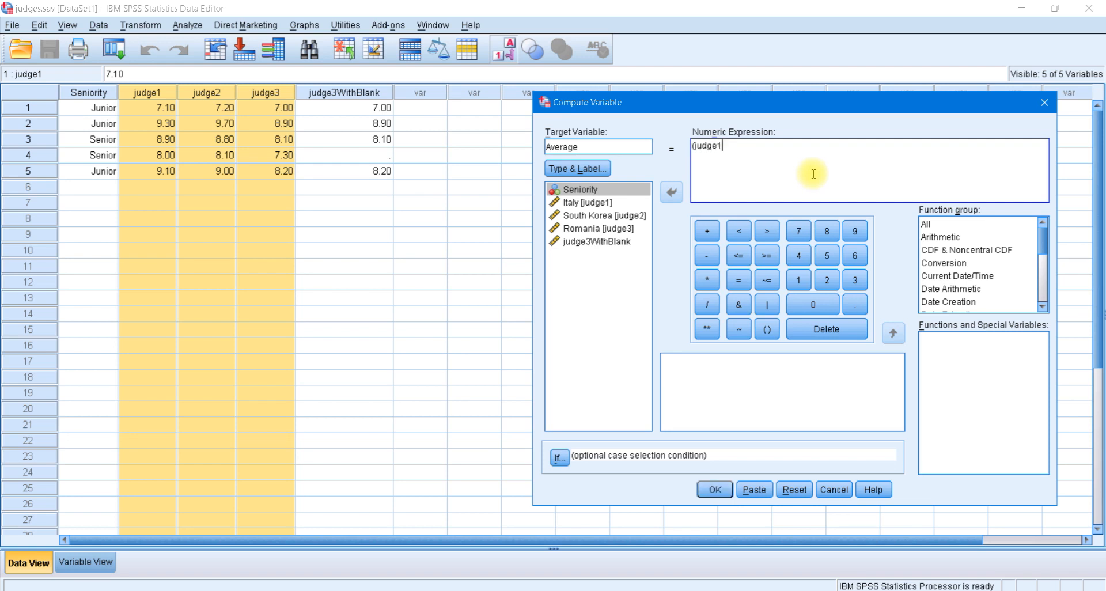
pyautogui.press('BackSpace')
pyautogui.press('BackSpace')
pyautogui.press('BackSpace')
pyautogui.press('BackSpace')
pyautogui.press('BackSpace')
pyautogui.press('BackSpace')
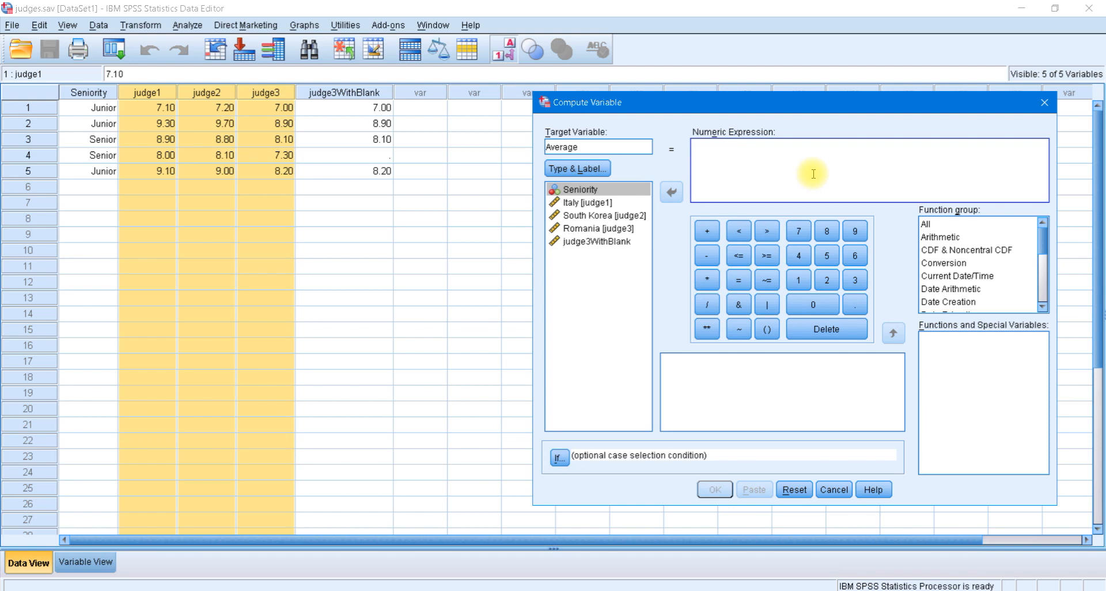
# - Try inserting judge1, judge2, judge3 and judge3WithBlank into the numeric expression, and clear the expression
pyautogui.doubleClick(589, 203)
pyautogui.click(592, 215)
pyautogui.doubleClick(592, 215)
pyautogui.doubleClick(598, 228)
pyautogui.doubleClick(593, 242)
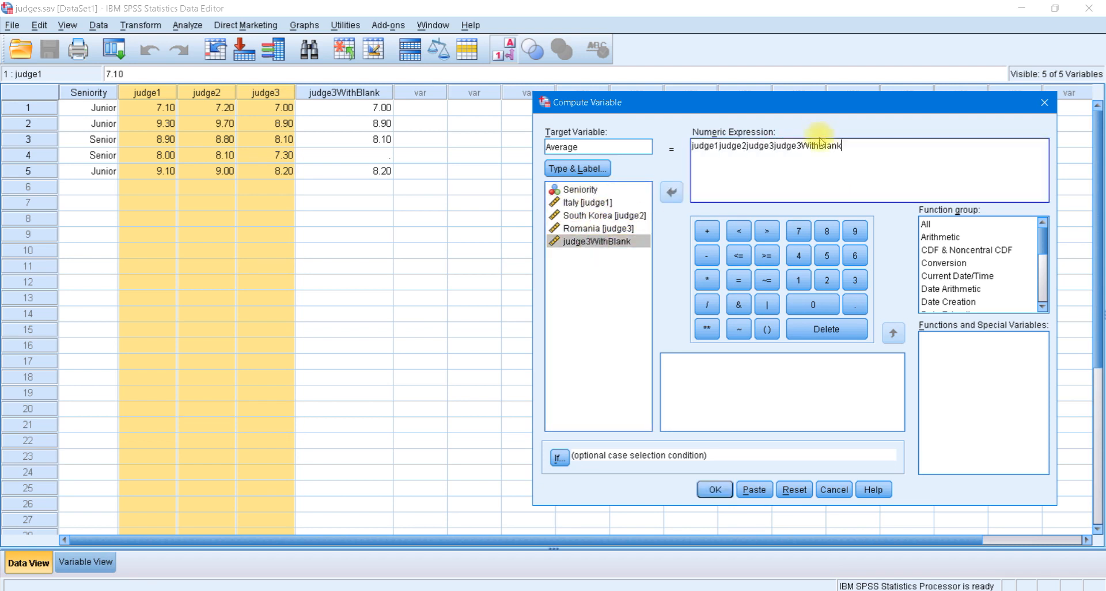
pyautogui.moveTo(864, 146); pyautogui.dragTo(671, 192)
pyautogui.press('Delete')
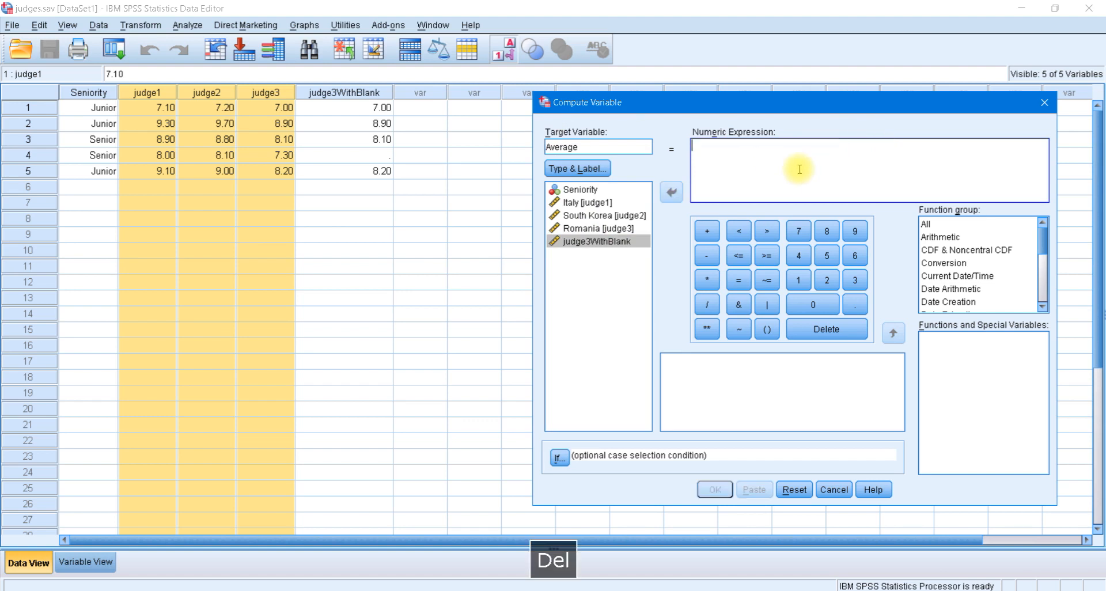
# - Try entering digits and operators in the numeric expression with the on-screen calculator, and clear them
pyautogui.click(861, 231)
pyautogui.click(855, 255)
pyautogui.click(827, 231)
pyautogui.click(798, 255)
pyautogui.click(767, 231)
pyautogui.click(739, 231)
pyautogui.click(739, 255)
pyautogui.click(707, 256)
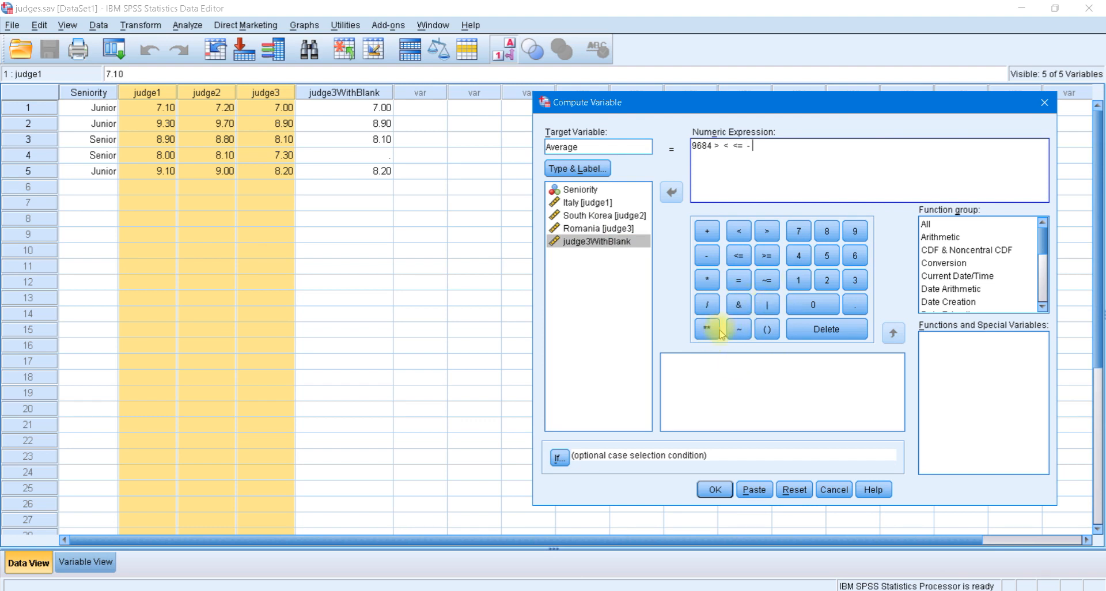
pyautogui.tripleClick(766, 154)
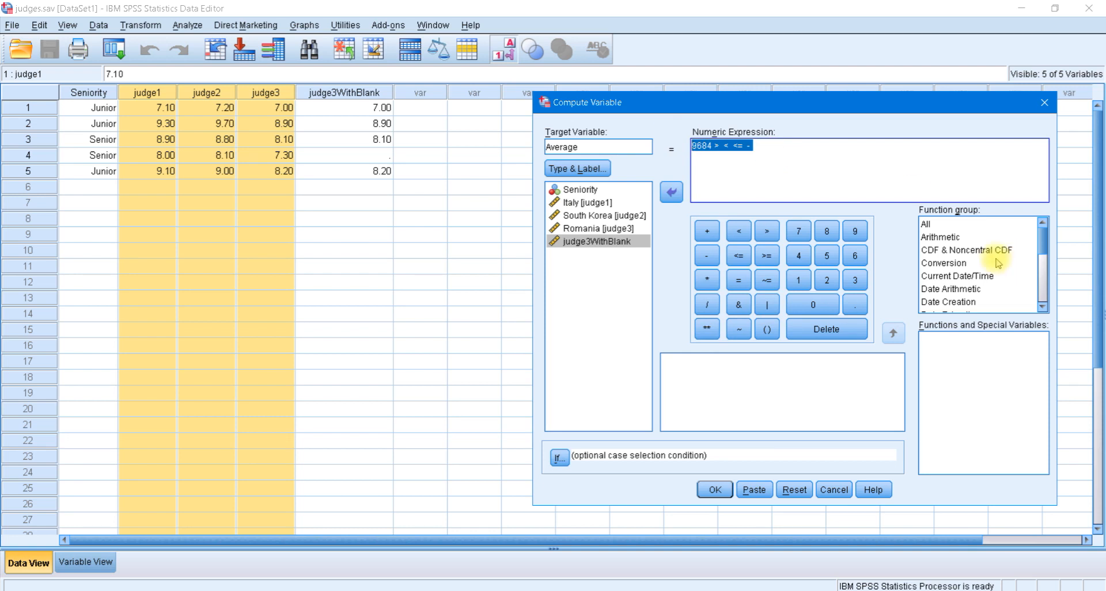
pyautogui.press('Delete')
# - Try inserting the MEAN function with extra arguments a and b from the full function list, and clear the expression
pyautogui.click(941, 224)
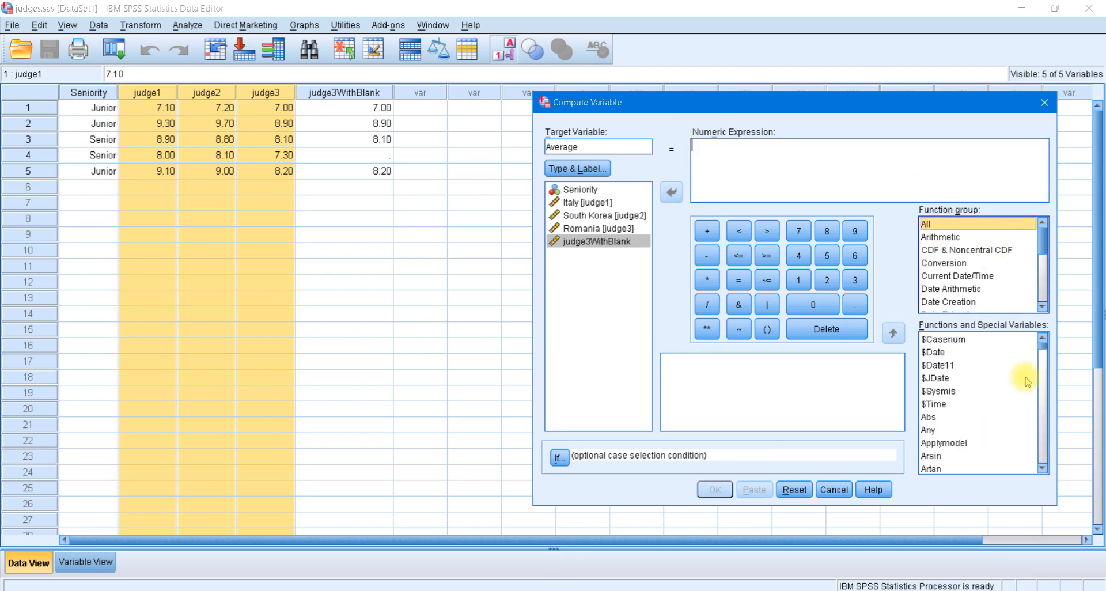
pyautogui.moveTo(1044, 348); pyautogui.dragTo(1045, 406)
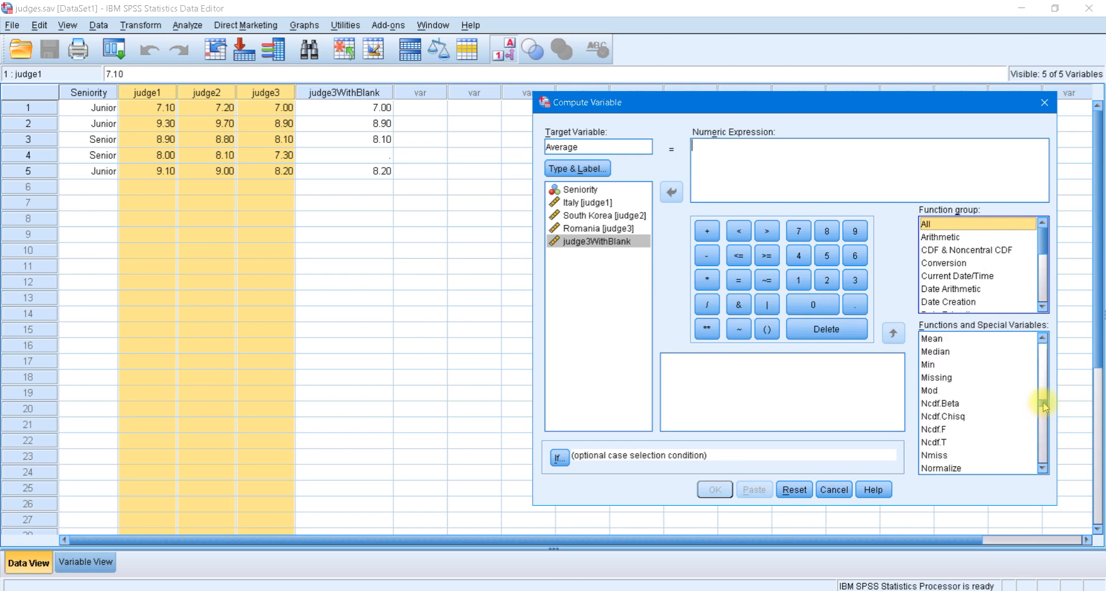
pyautogui.click(932, 339)
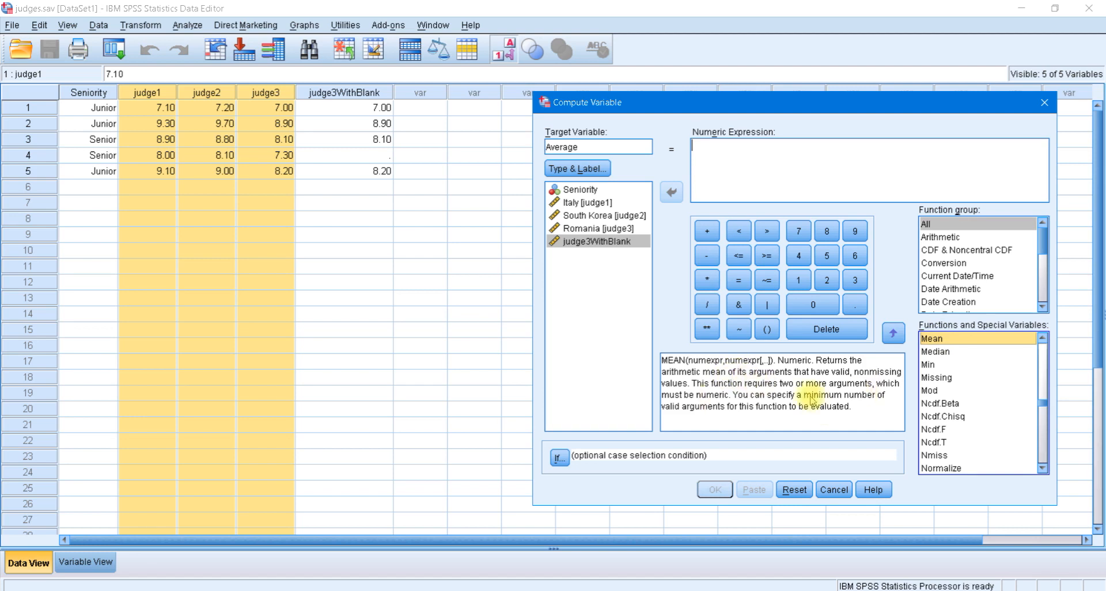
pyautogui.doubleClick(962, 341)
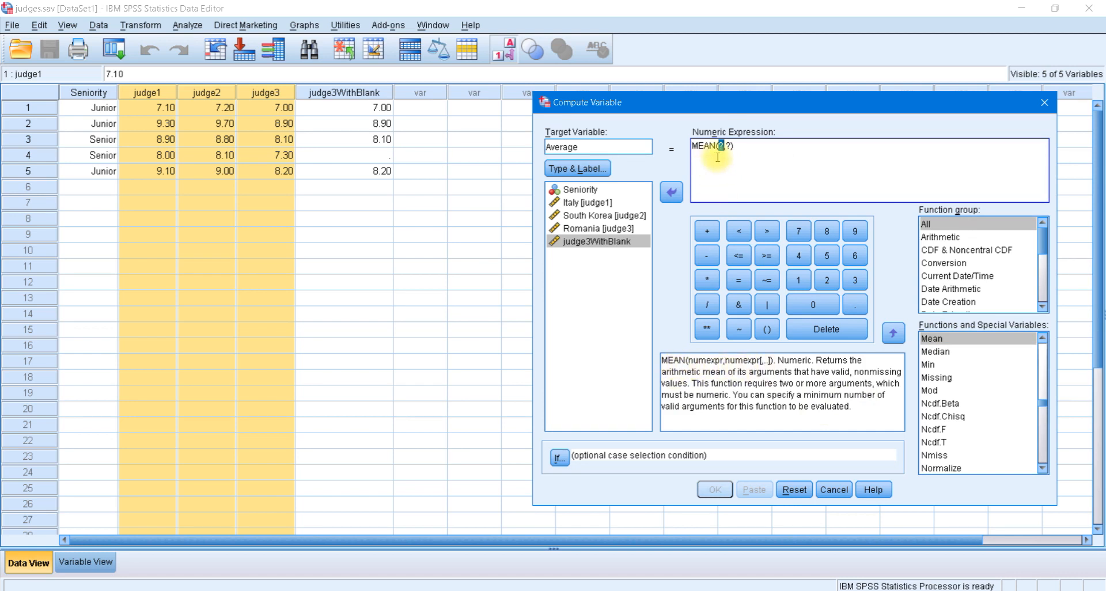
pyautogui.click(730, 145)
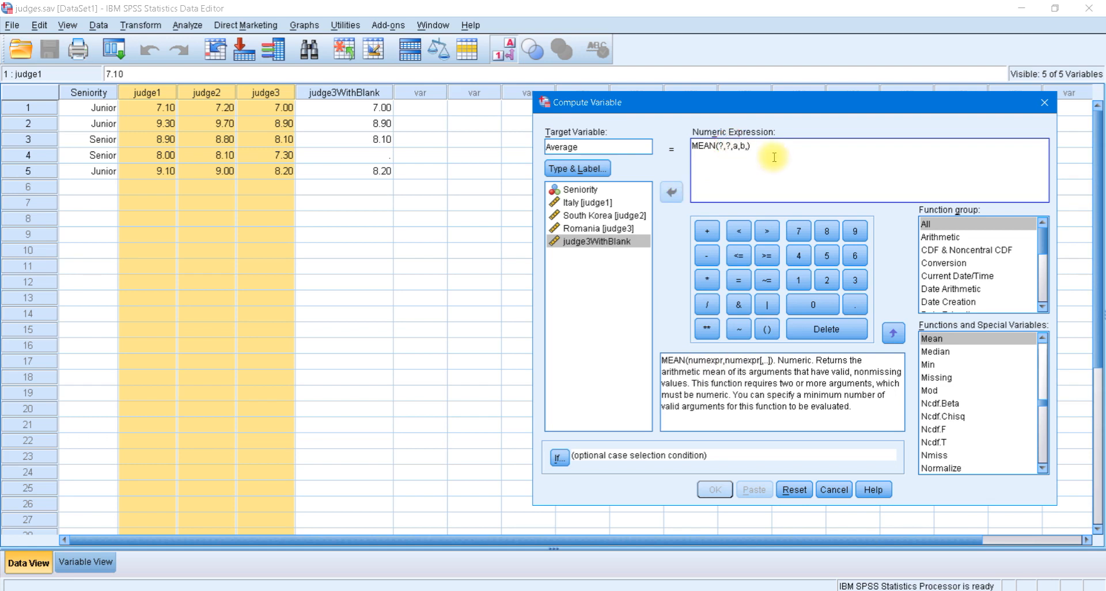
pyautogui.press('End')
pyautogui.hotkey('shift', 'Home')
pyautogui.press('Delete')
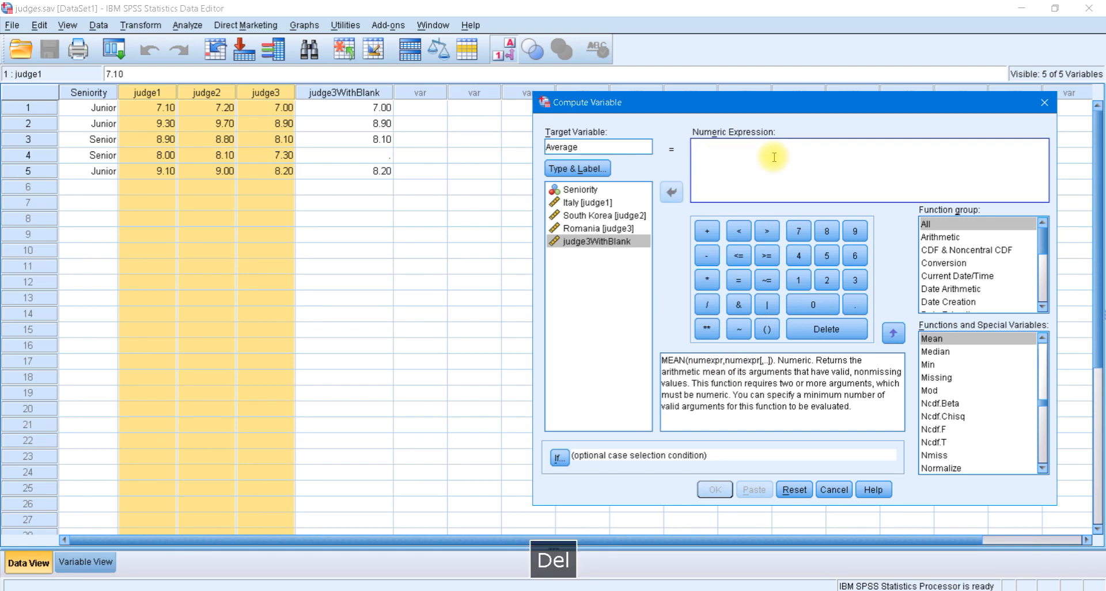
# - Enter (judge1+judge2+judge3)/3 as the numeric expression for the target variable
pyautogui.write('(')
pyautogui.doubleClick(582, 203)
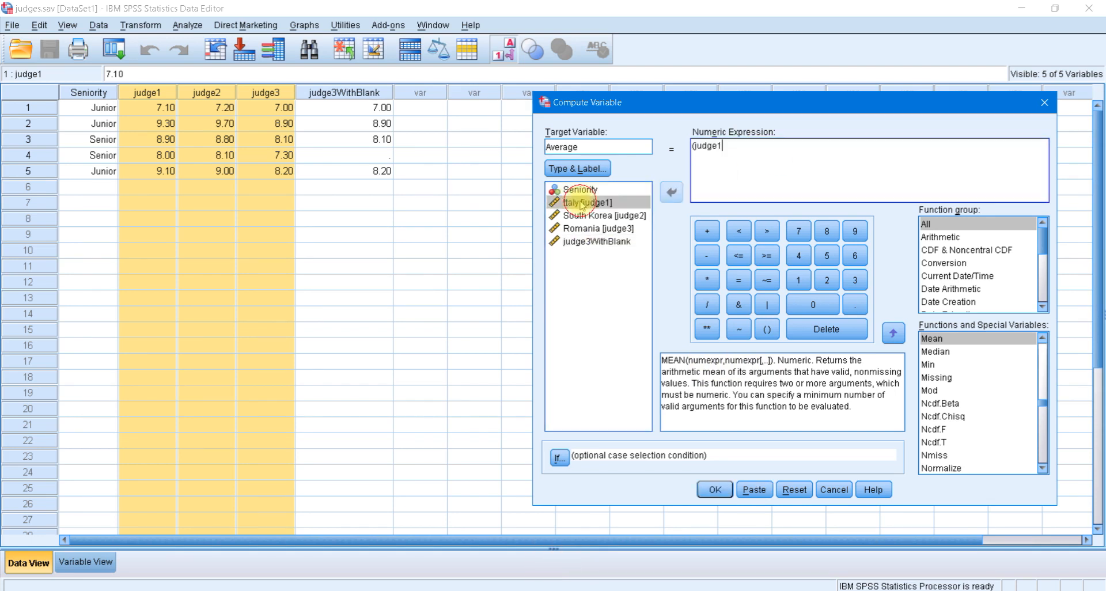
pyautogui.doubleClick(598, 216)
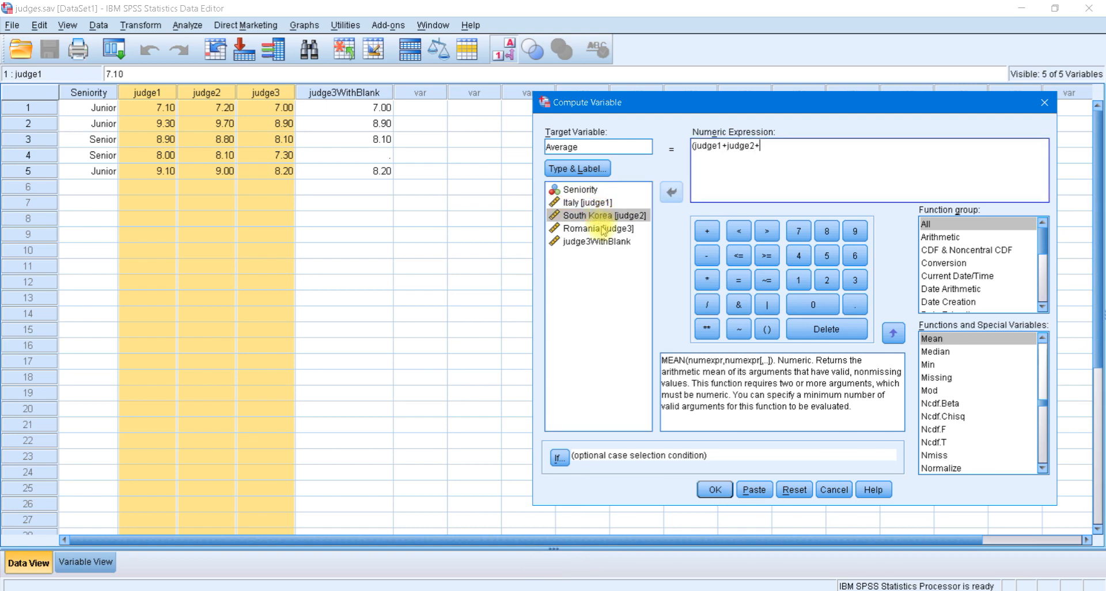
pyautogui.doubleClick(600, 229)
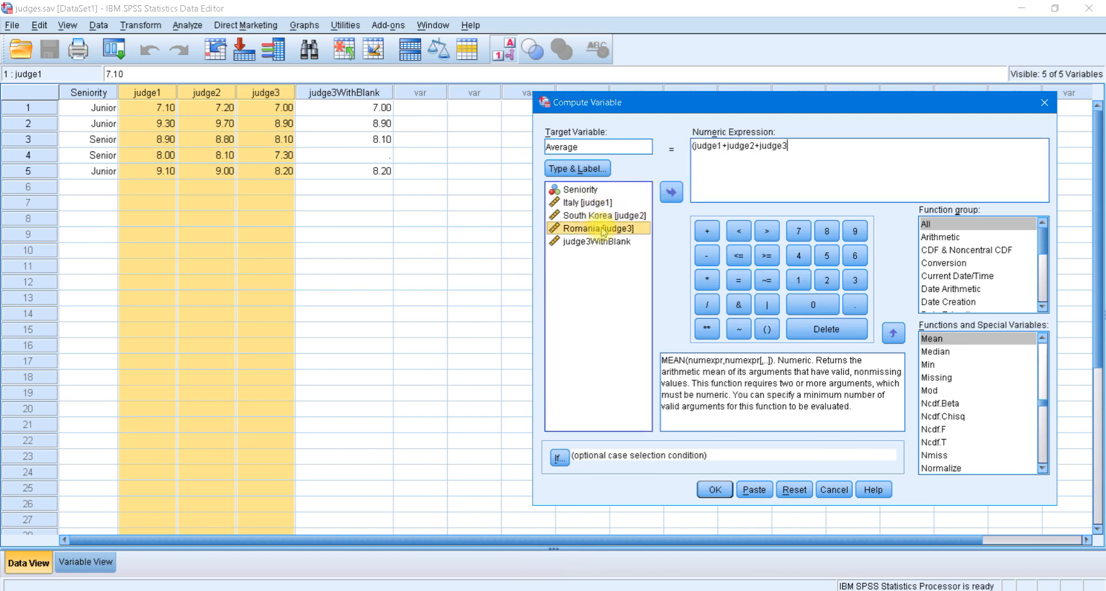
pyautogui.click(795, 146)
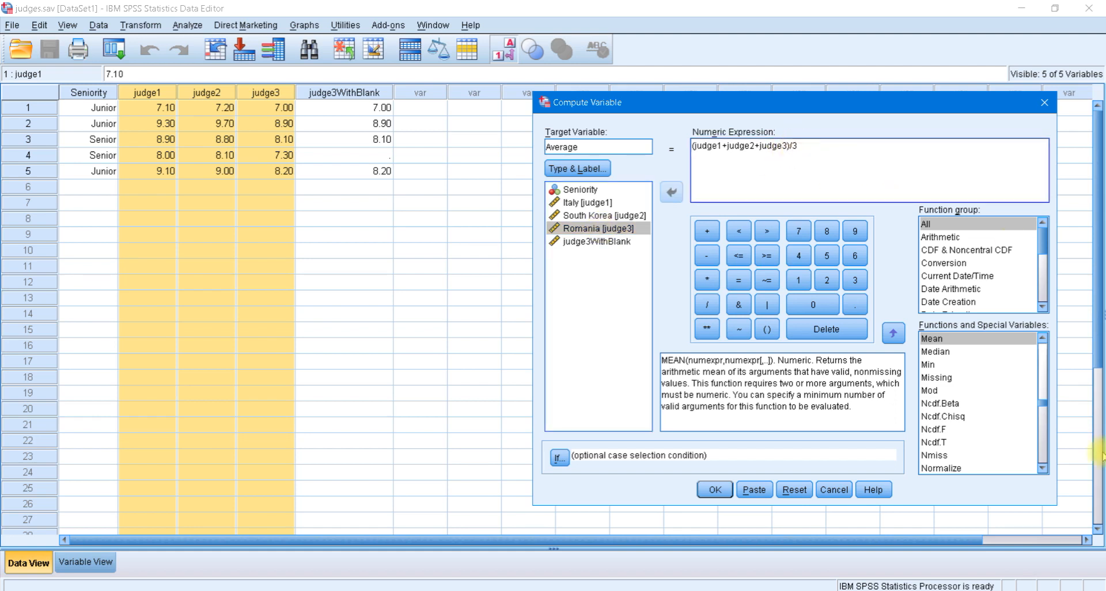
# - Try the alternative MEAN(judge1,judge2,judge3) on a second line of the expression, and delete that line
pyautogui.doubleClick(932, 338)
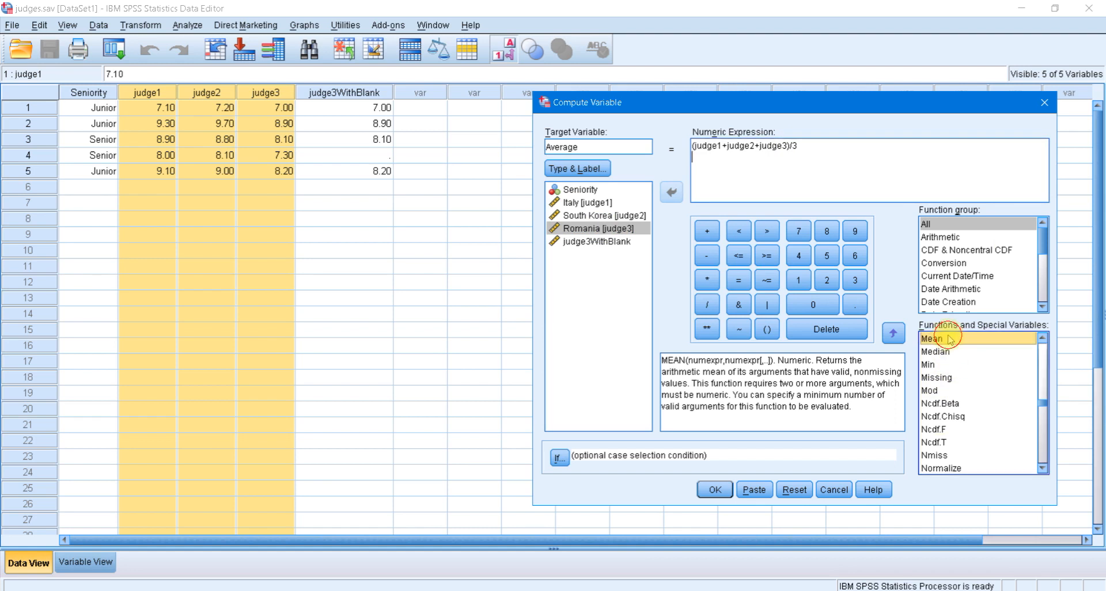
pyautogui.doubleClick(600, 203)
pyautogui.press('Delete')
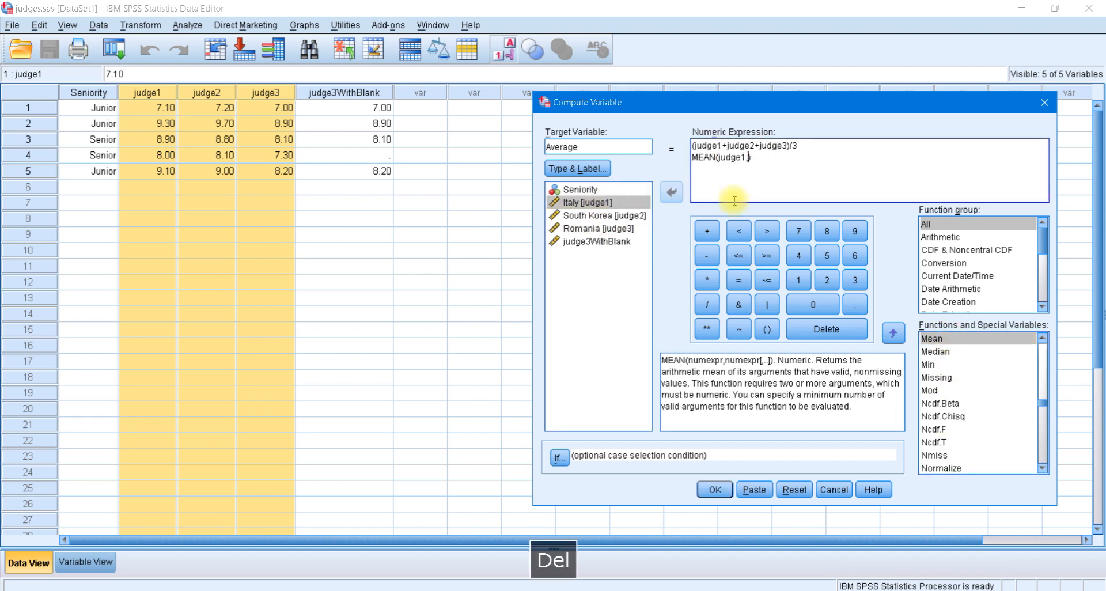
pyautogui.doubleClick(631, 215)
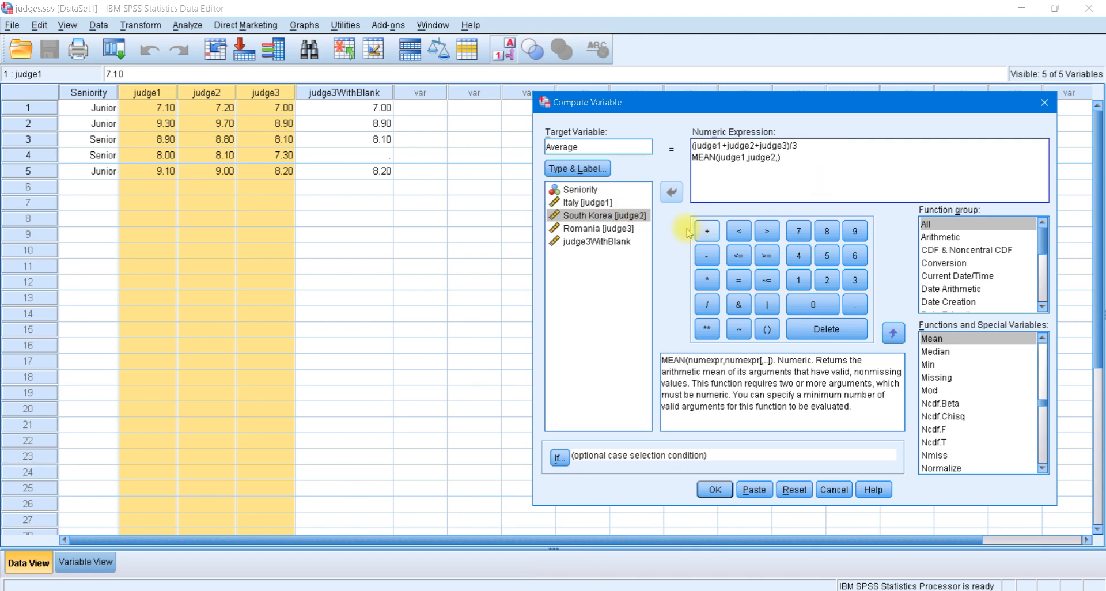
pyautogui.doubleClick(576, 228)
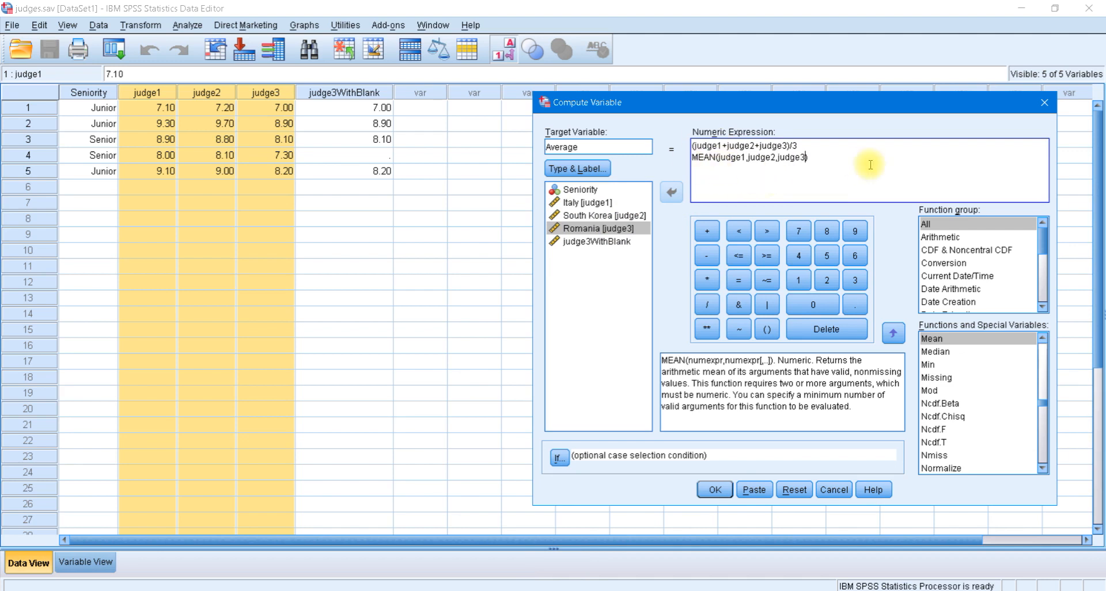
pyautogui.tripleClick(820, 157)
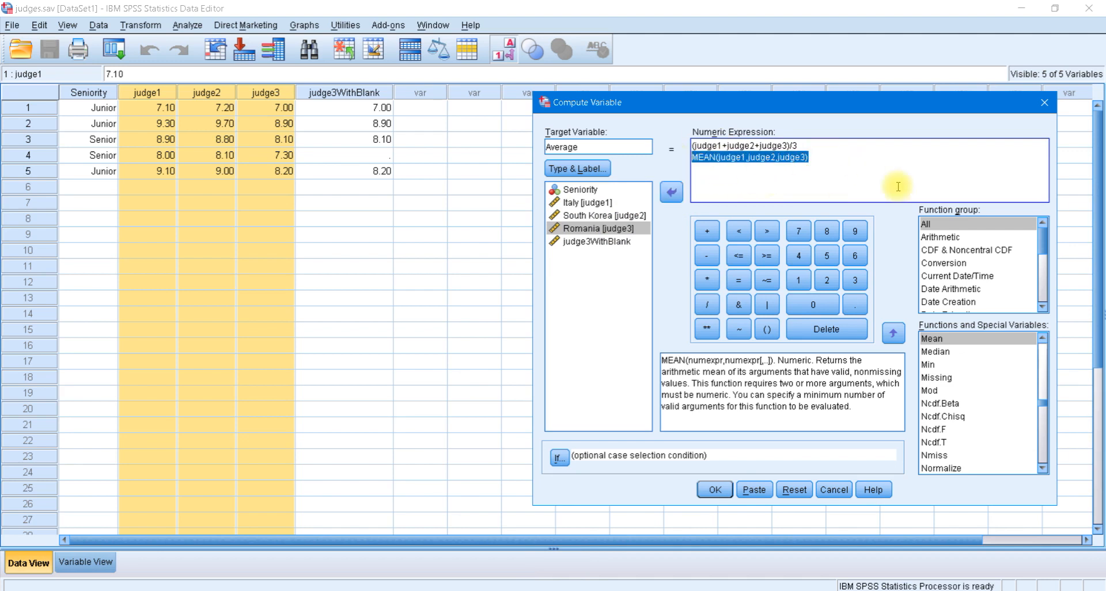
pyautogui.press('Delete')
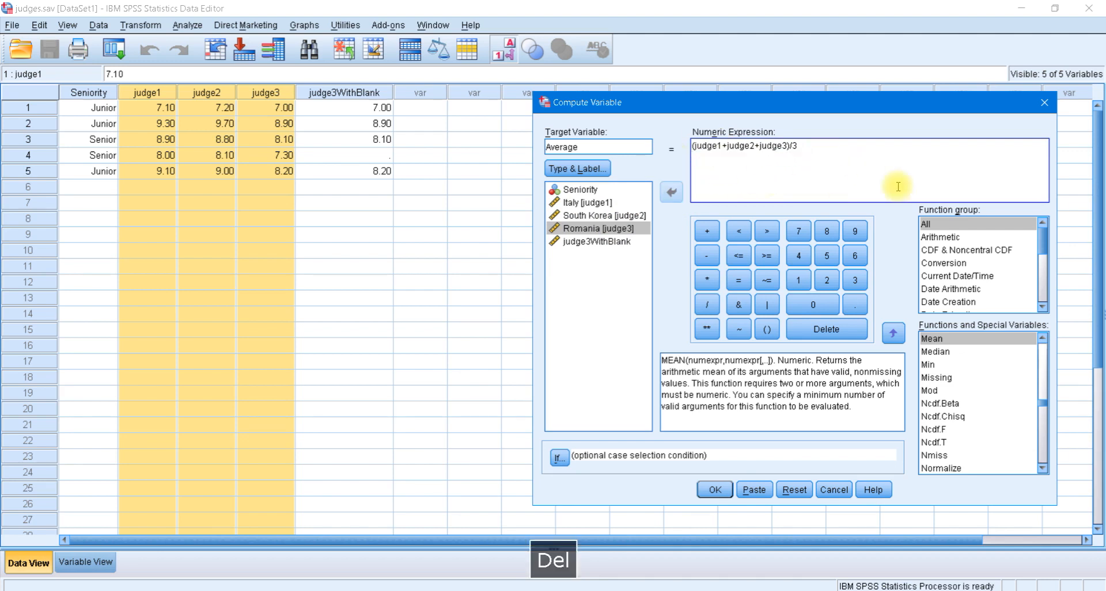
# - Run the computation to add the Average variable to the dataset
pyautogui.click(715, 489)
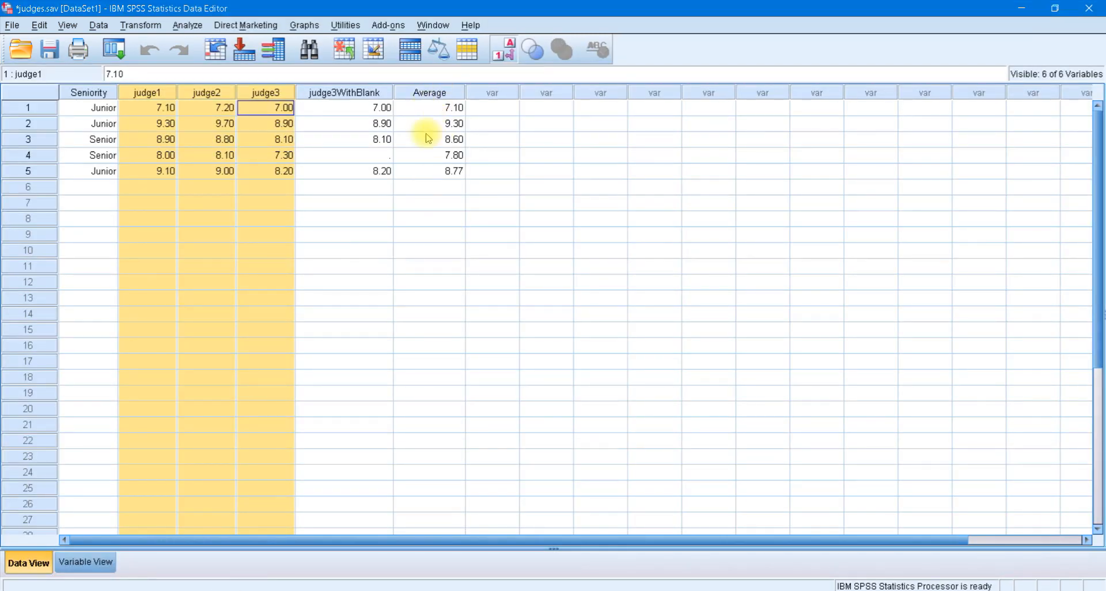
# - Compute a new variable AverageWithBlank as (judge1+judge2+judge3WithBlank)/3 by replacing judge3 in the previous expression
pyautogui.click(492, 93)
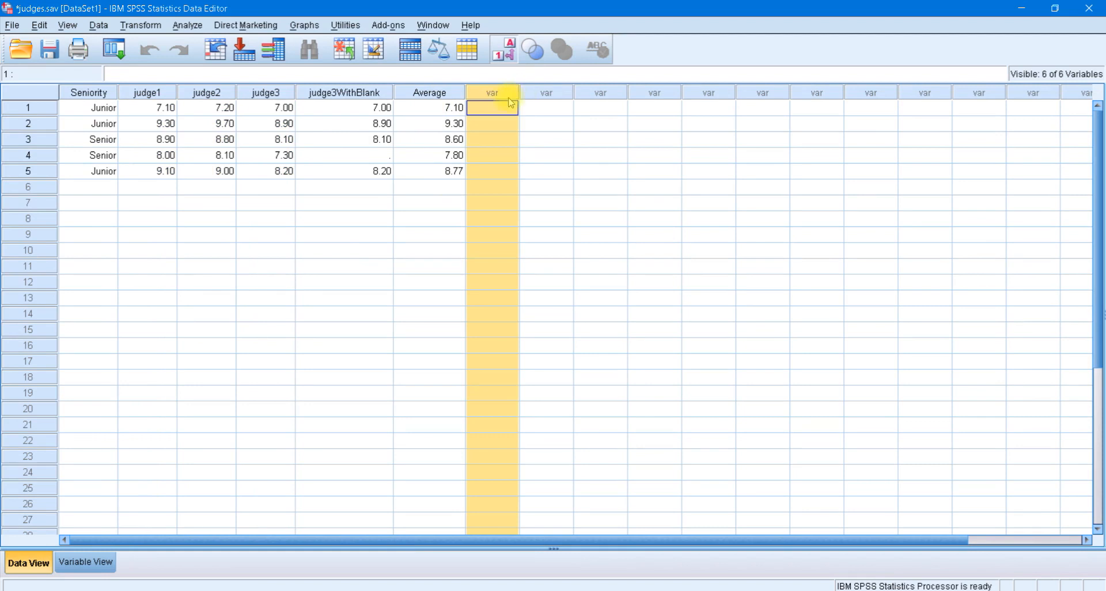
pyautogui.click(141, 25)
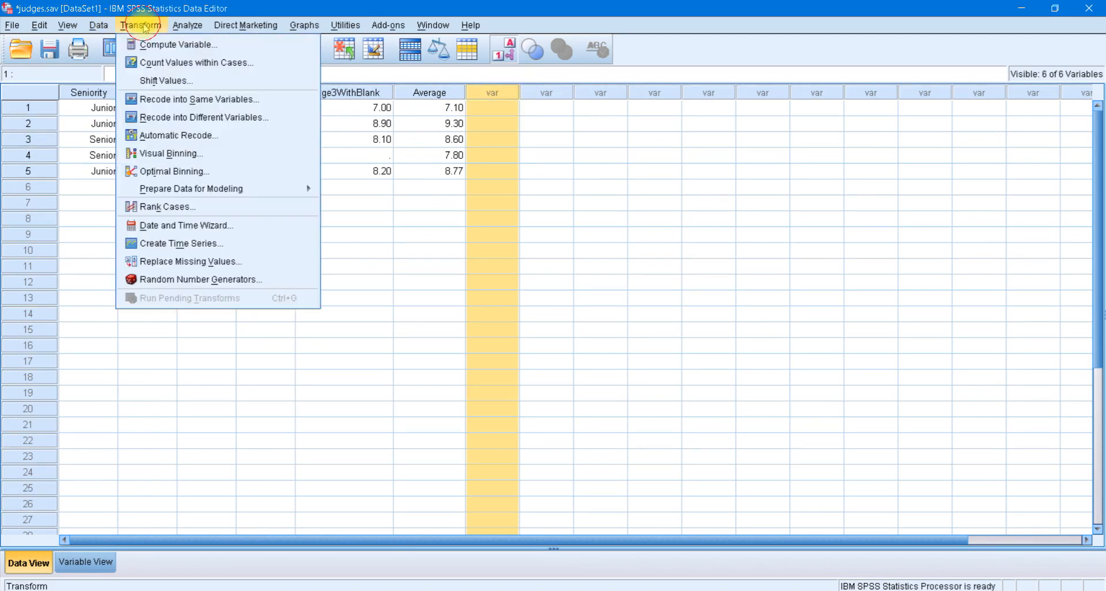
pyautogui.click(172, 42)
pyautogui.moveTo(635, 118); pyautogui.dragTo(874, 141)
pyautogui.doubleClick(777, 165)
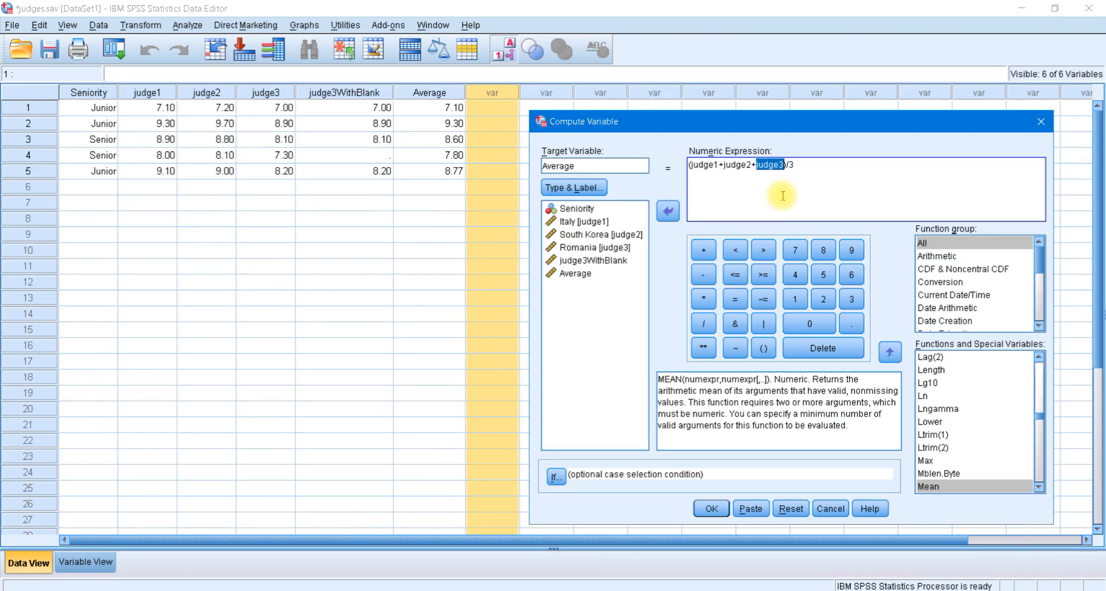
pyautogui.press('Delete')
pyautogui.doubleClick(611, 260)
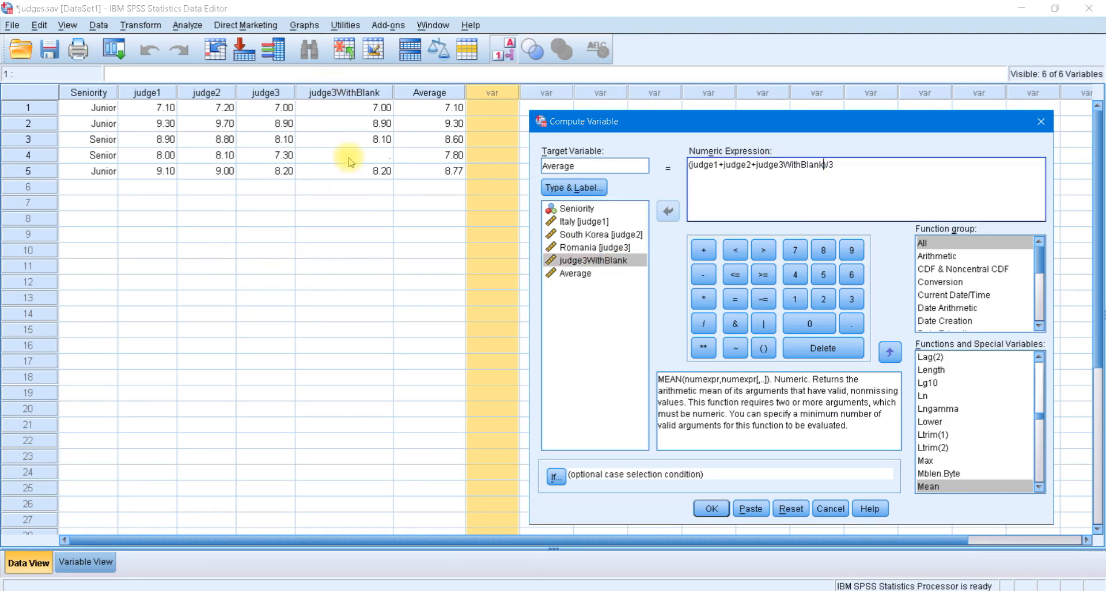
pyautogui.click(592, 166)
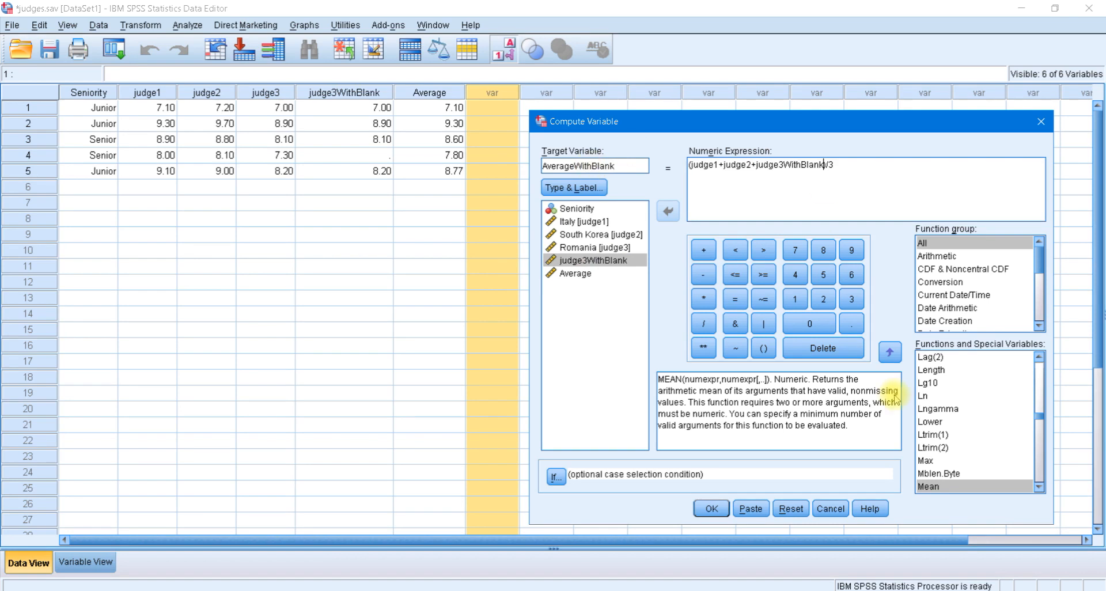
pyautogui.click(712, 509)
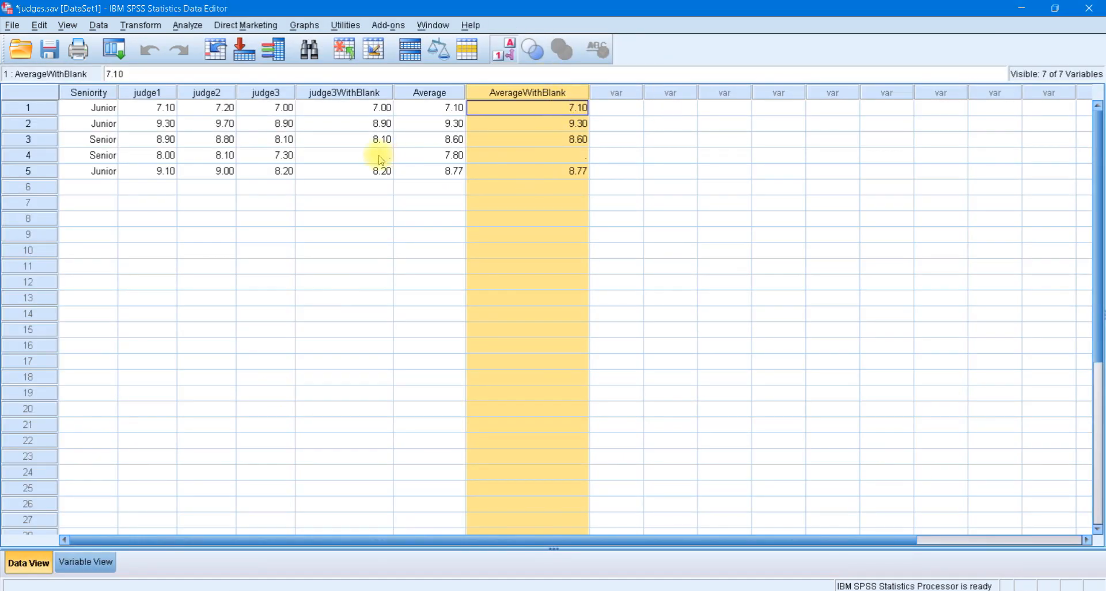
# - Examine the row 4 values of judge3WithBlank and AverageWithBlank
pyautogui.click(357, 157)
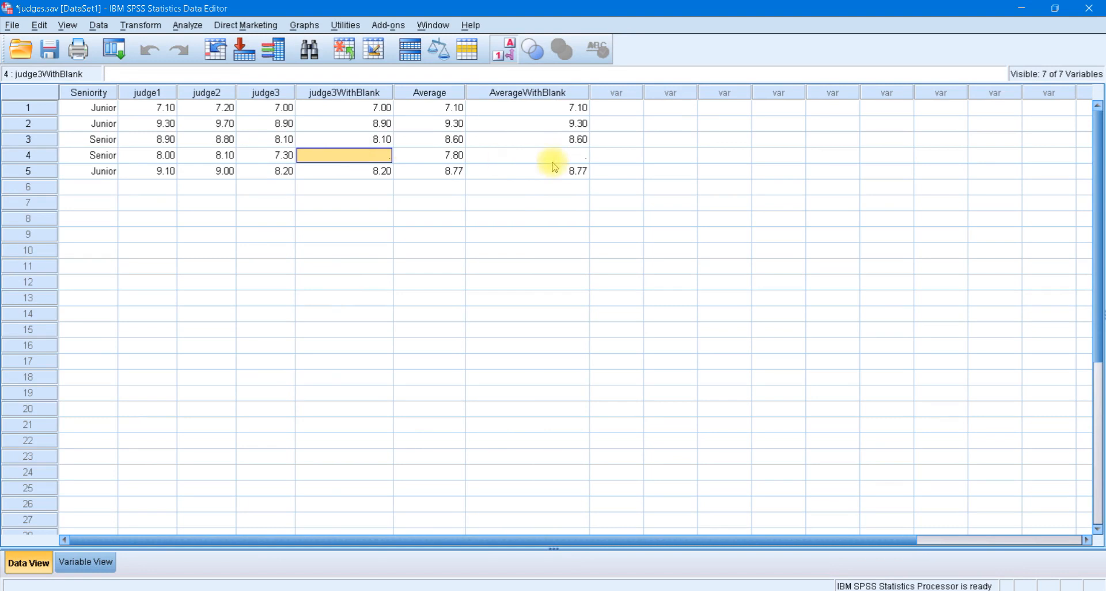
pyautogui.click(527, 156)
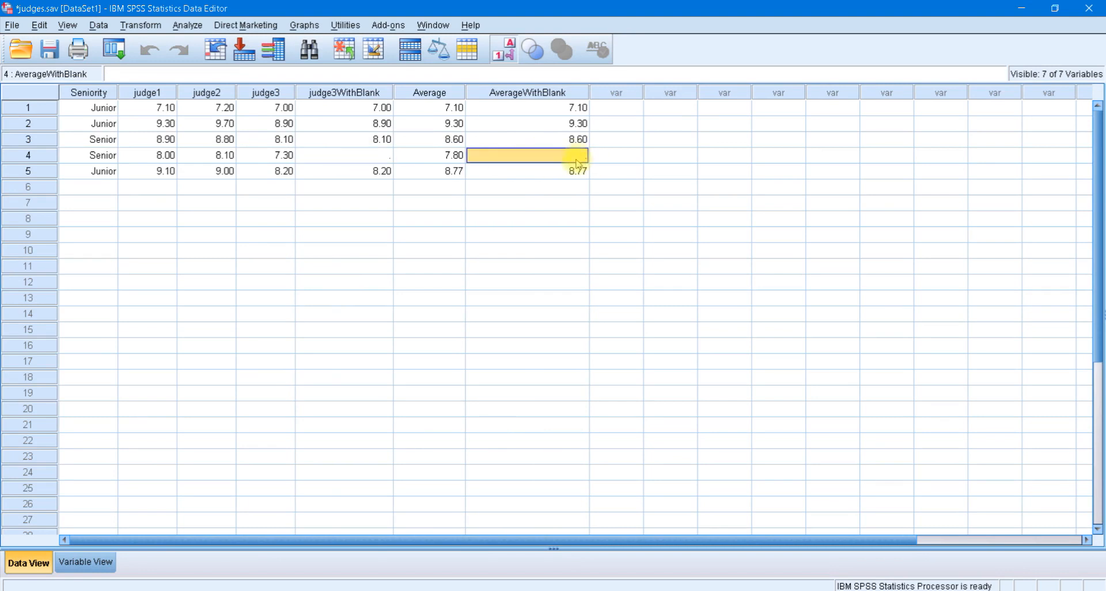
# - Start another variable computation with AverageWithBlankMean as the target variable
pyautogui.click(140, 25)
pyautogui.click(167, 41)
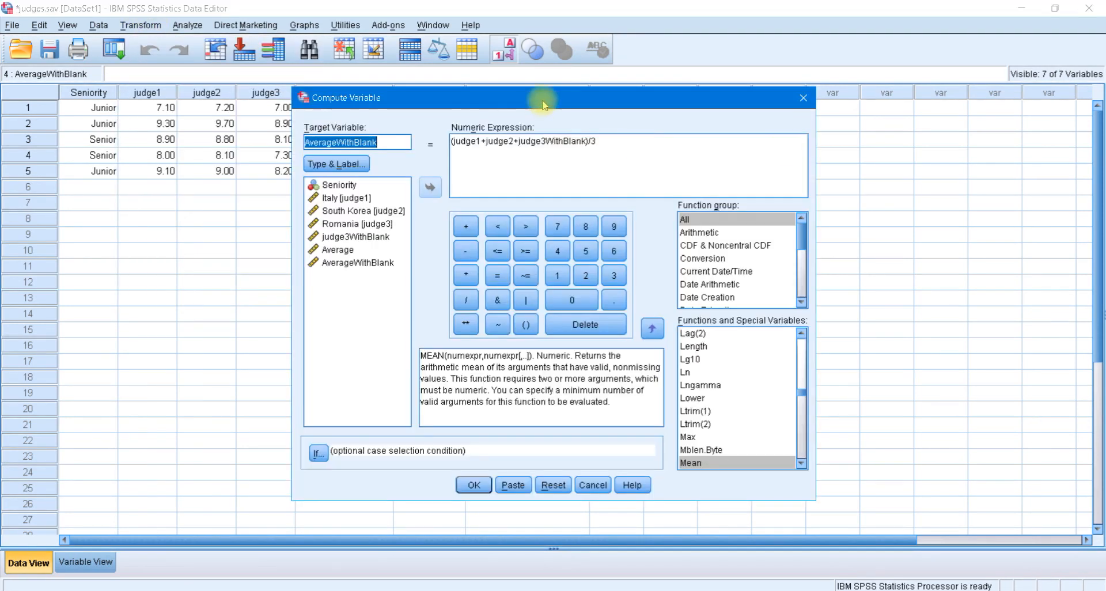
pyautogui.moveTo(638, 195); pyautogui.dragTo(632, 183)
pyautogui.click(468, 221)
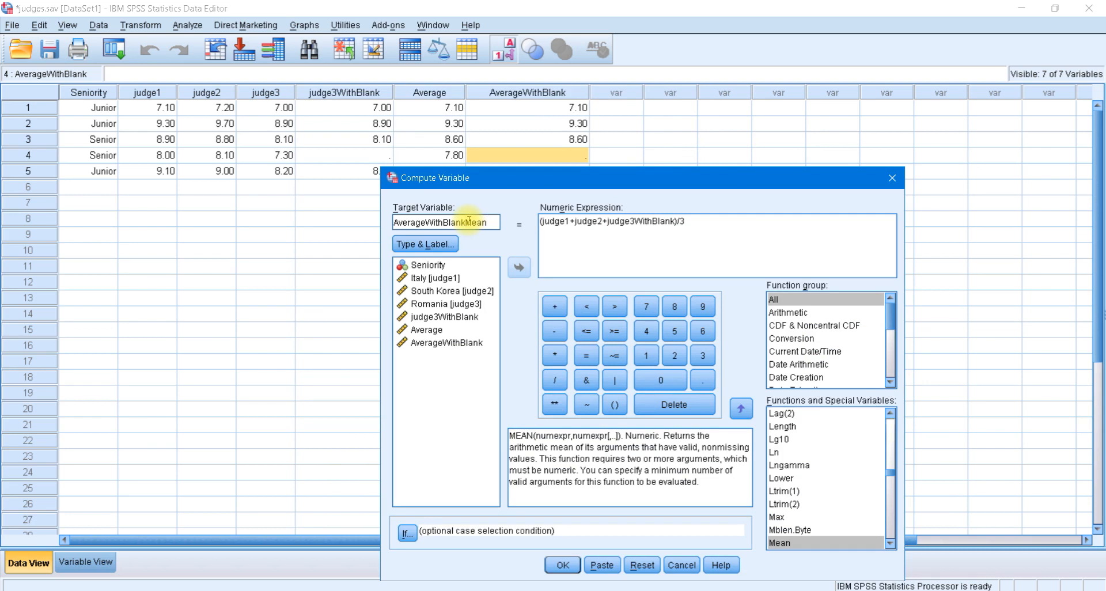
# - Change the numeric expression to Mean(judge1,judge2,judge3WithBlank) and run the computation
pyautogui.click(550, 220)
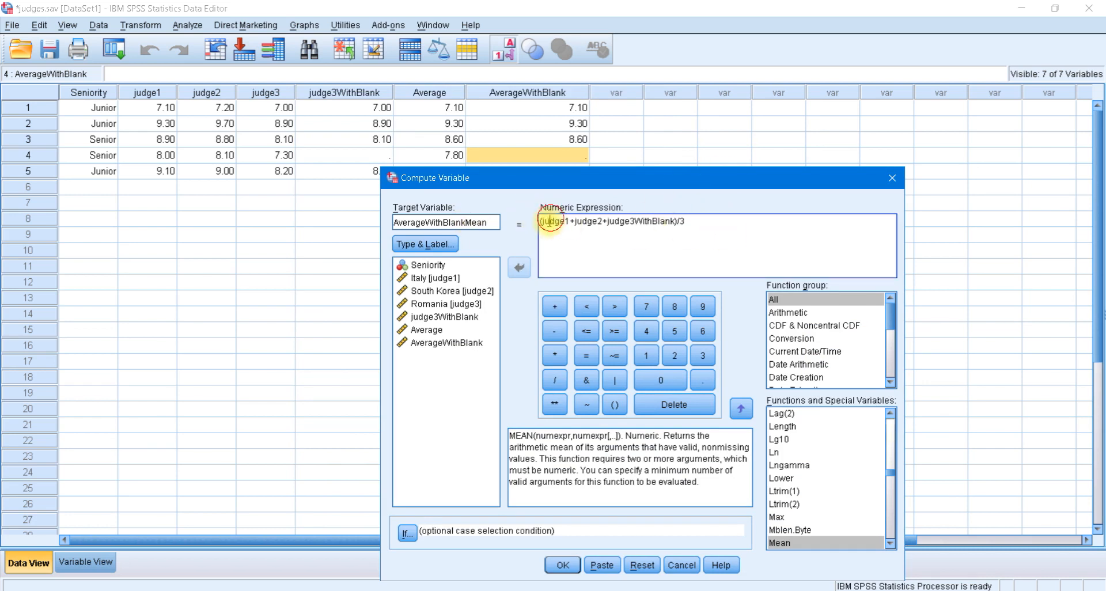
pyautogui.press('Home')
pyautogui.write('Mean')
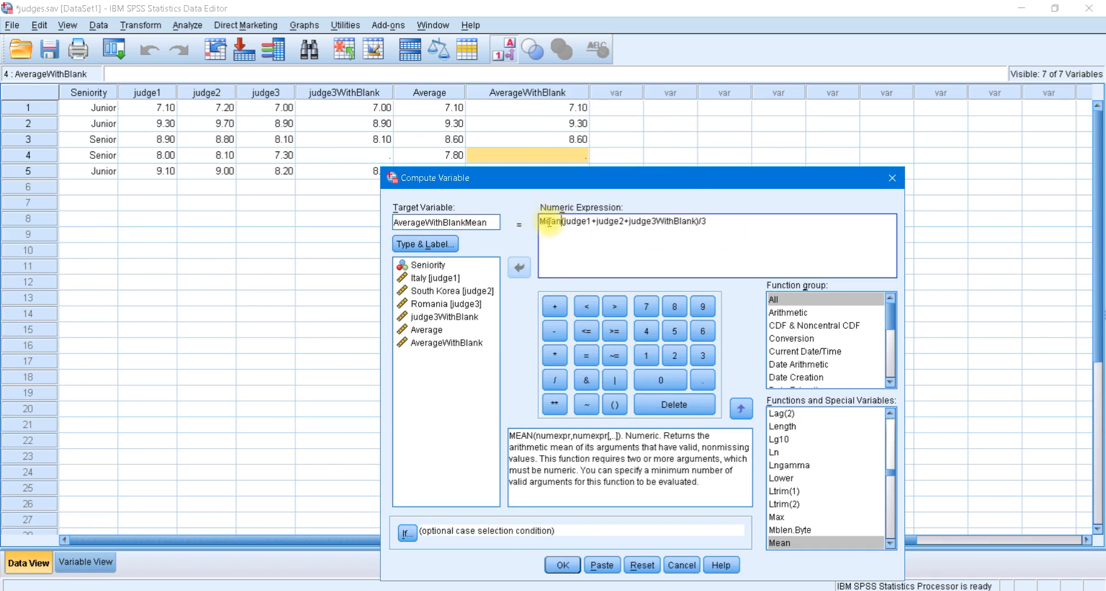
pyautogui.press('Right')
pyautogui.press('Delete')
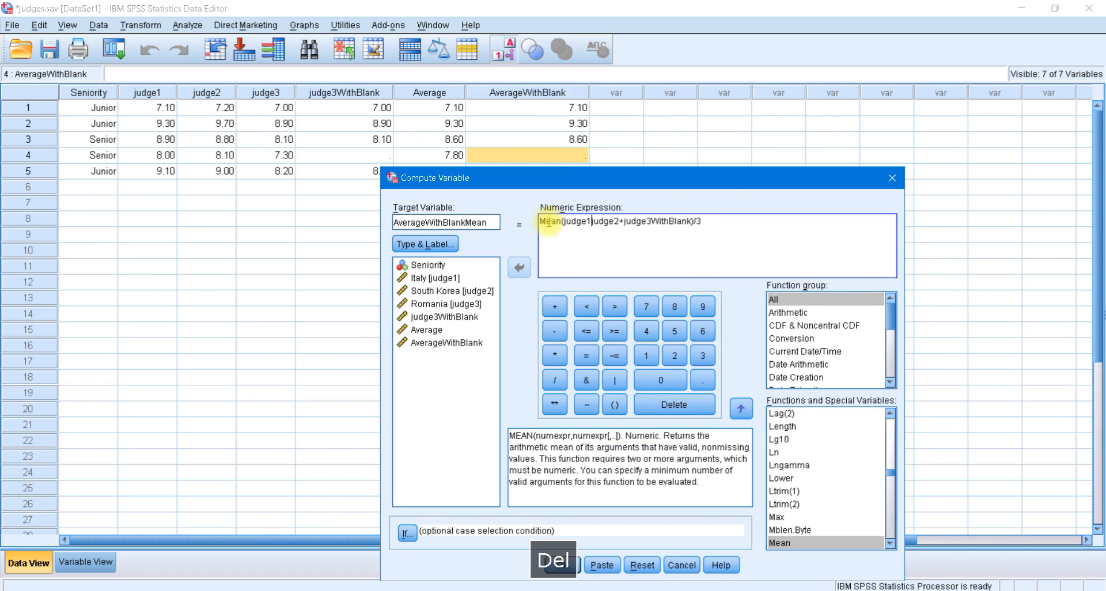
pyautogui.write(',')
pyautogui.press('Right')
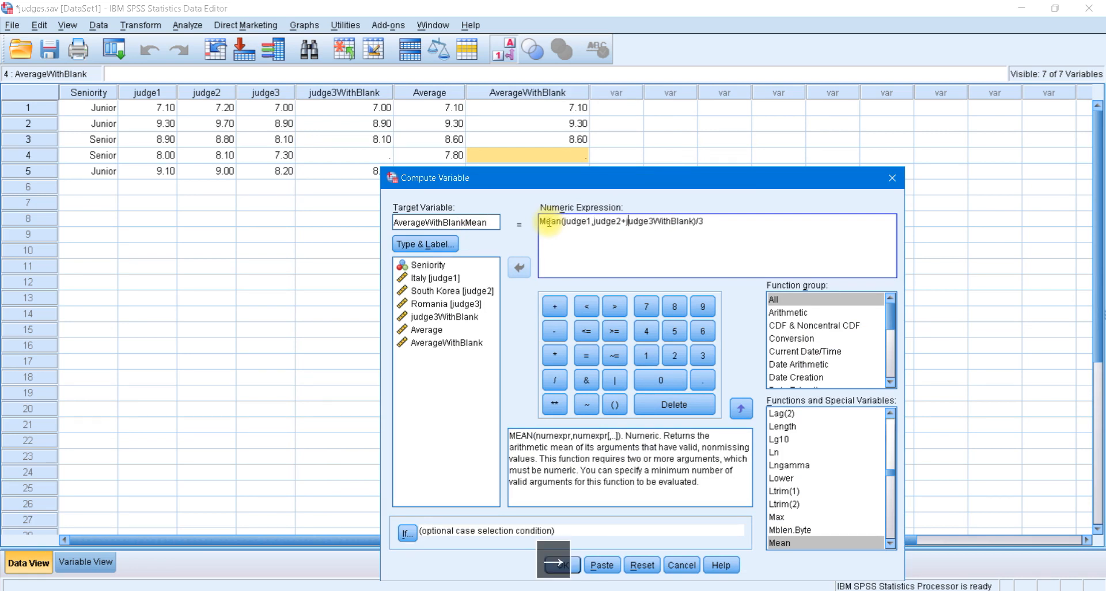
pyautogui.press('Delete')
pyautogui.write(',')
pyautogui.press('End')
pyautogui.press('BackSpace')
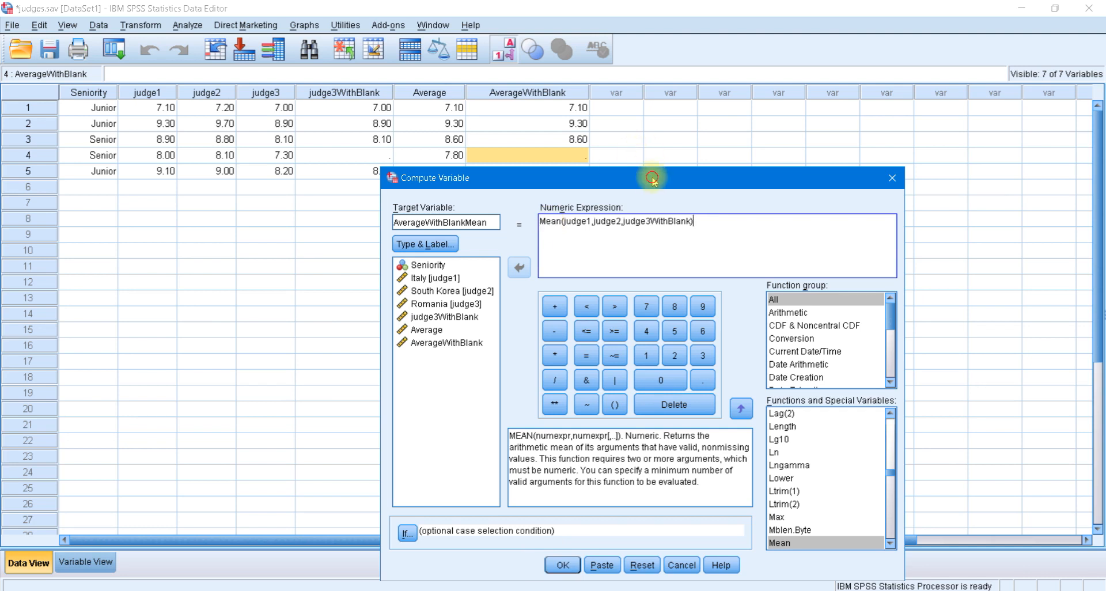
pyautogui.moveTo(647, 176); pyautogui.dragTo(653, 156)
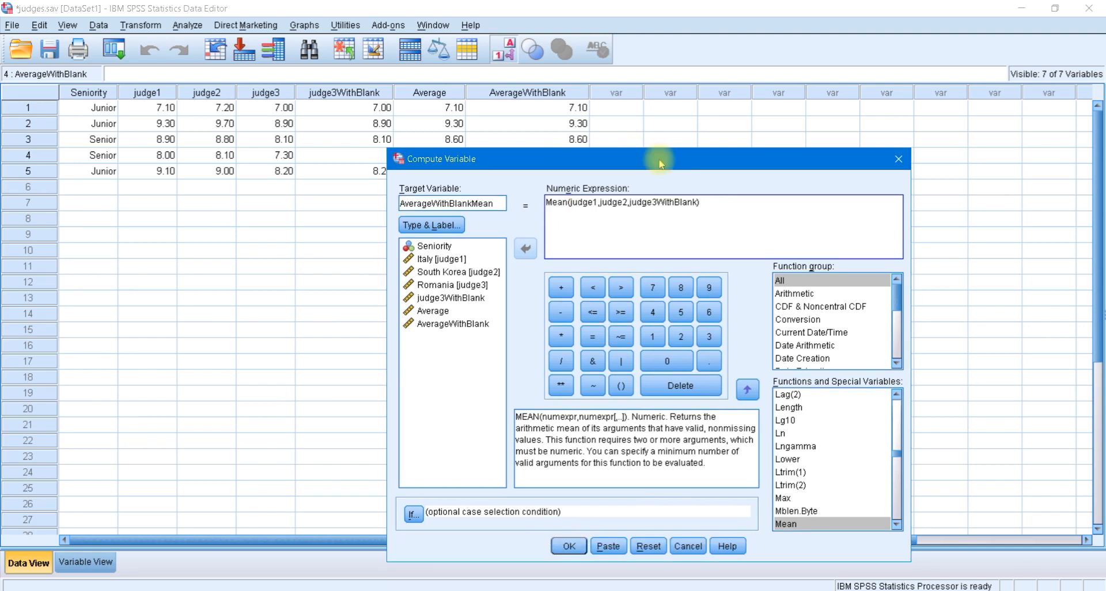
pyautogui.click(574, 548)
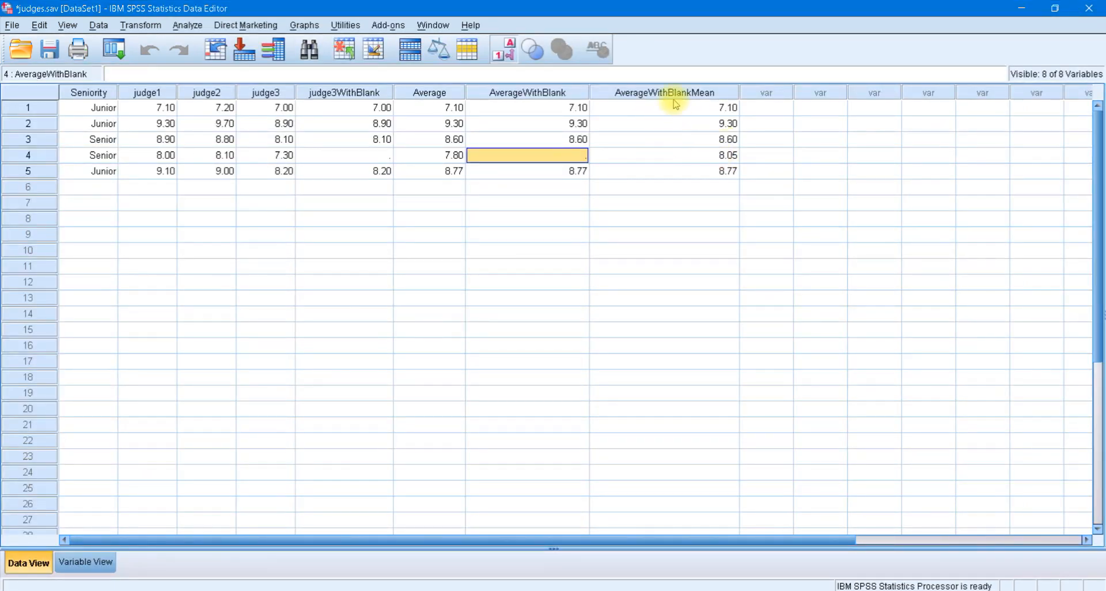
# - Compare the row 4 AverageWithBlankMean value with that row's judge1, judge2 and judge3WithBlank scores
pyautogui.click(634, 158)
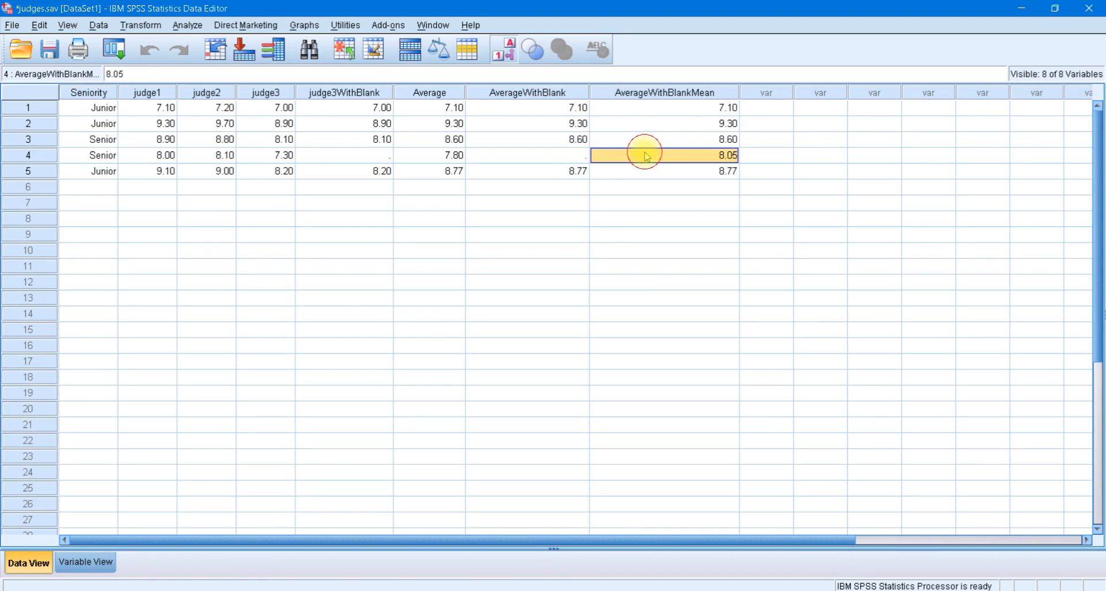
pyautogui.click(164, 157)
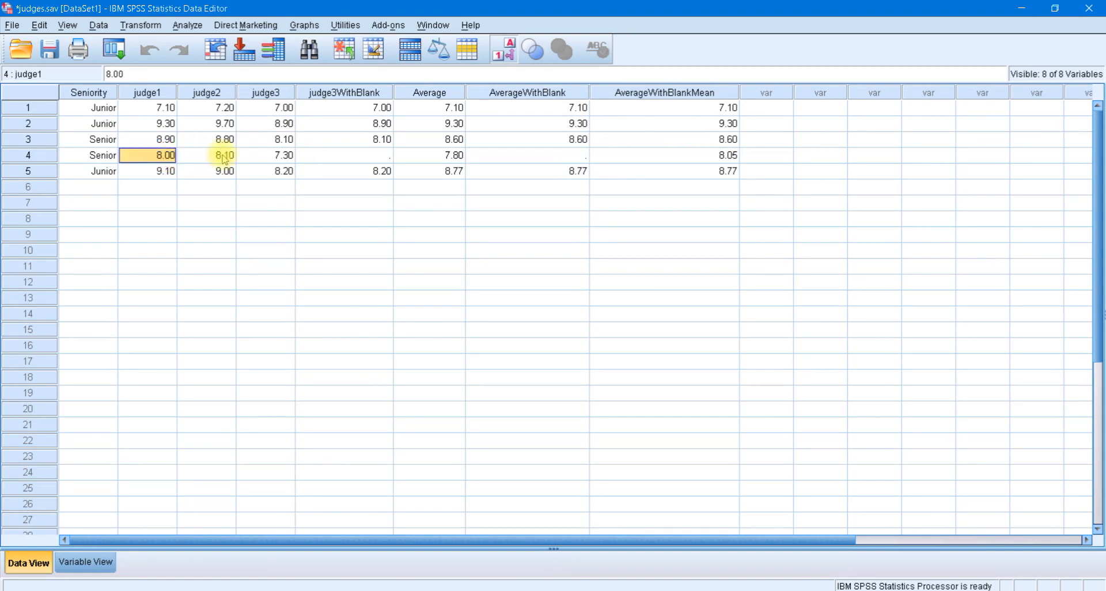
pyautogui.press('Right')
pyautogui.press('Left')
pyautogui.press('Right')
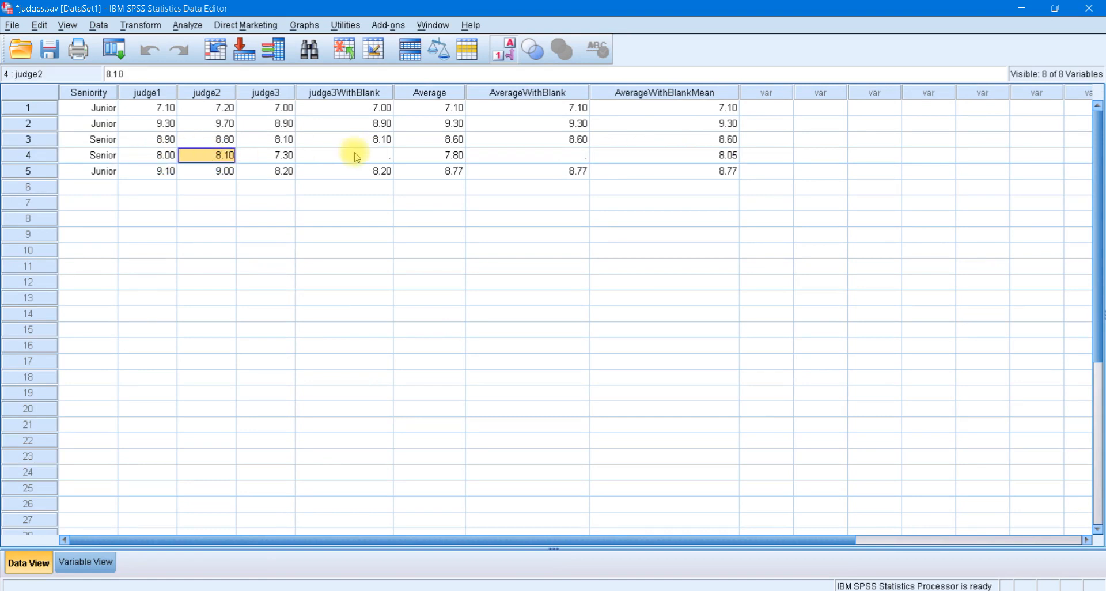
pyautogui.click(354, 157)
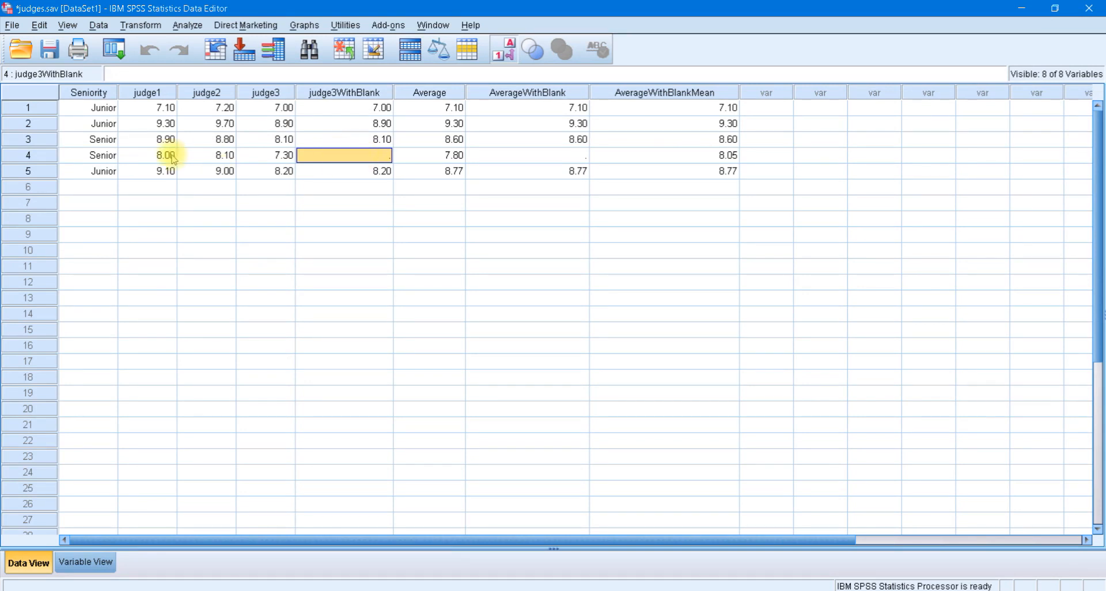
pyautogui.click(690, 159)
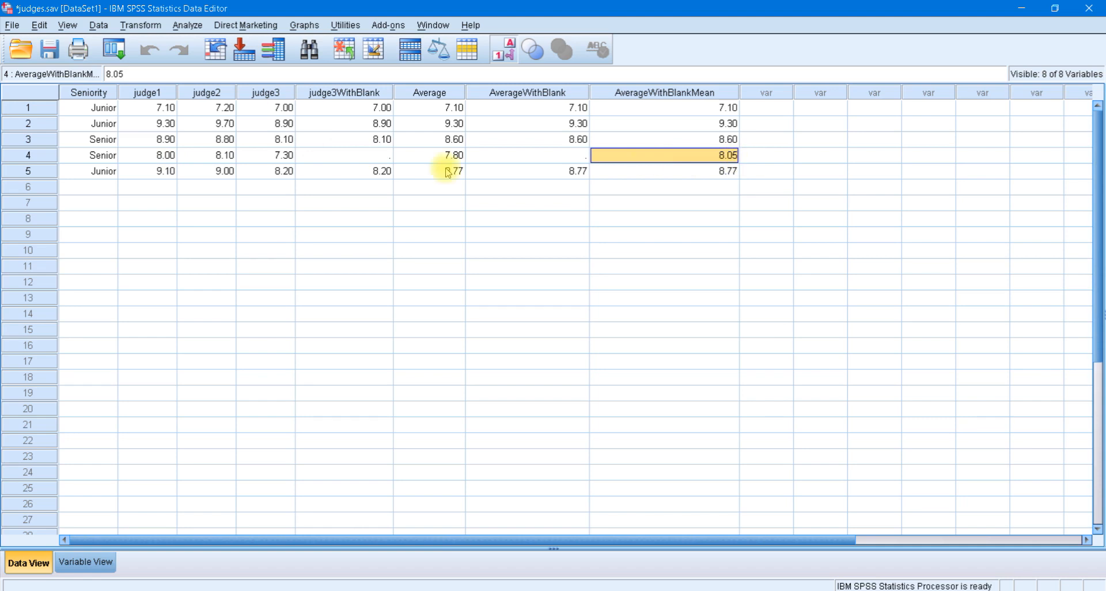
pyautogui.click(164, 154)
pyautogui.click(225, 156)
pyautogui.click(170, 155)
pyautogui.click(223, 155)
# - Check the row 3 judge scores against AverageWithBlankMean, and compare the two with-blank averages in row 1
pyautogui.click(675, 141)
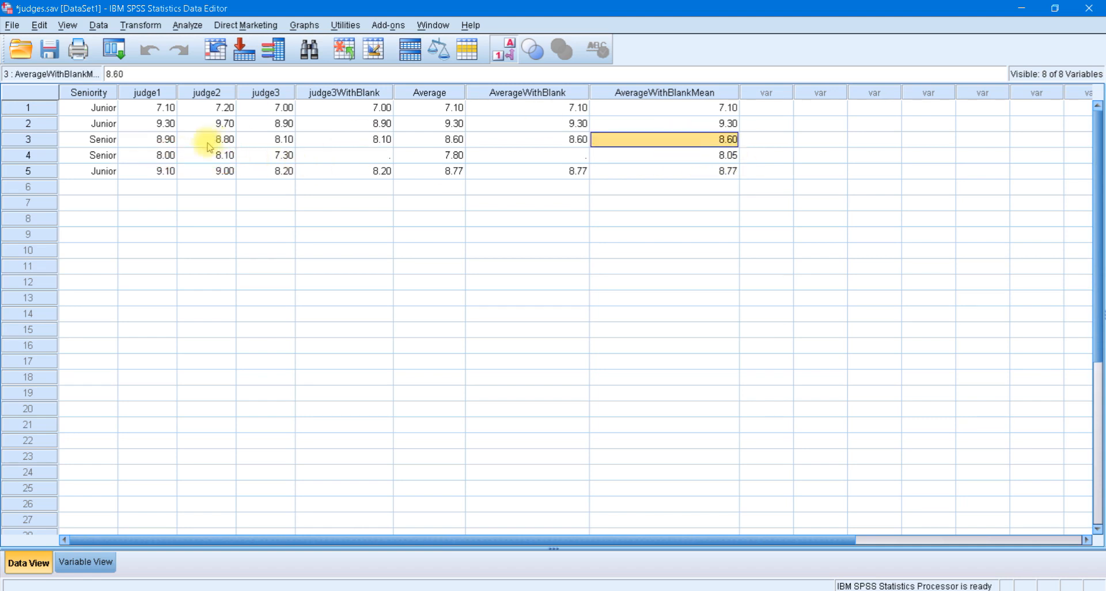
pyautogui.click(161, 141)
pyautogui.click(201, 141)
pyautogui.click(262, 141)
pyautogui.click(159, 140)
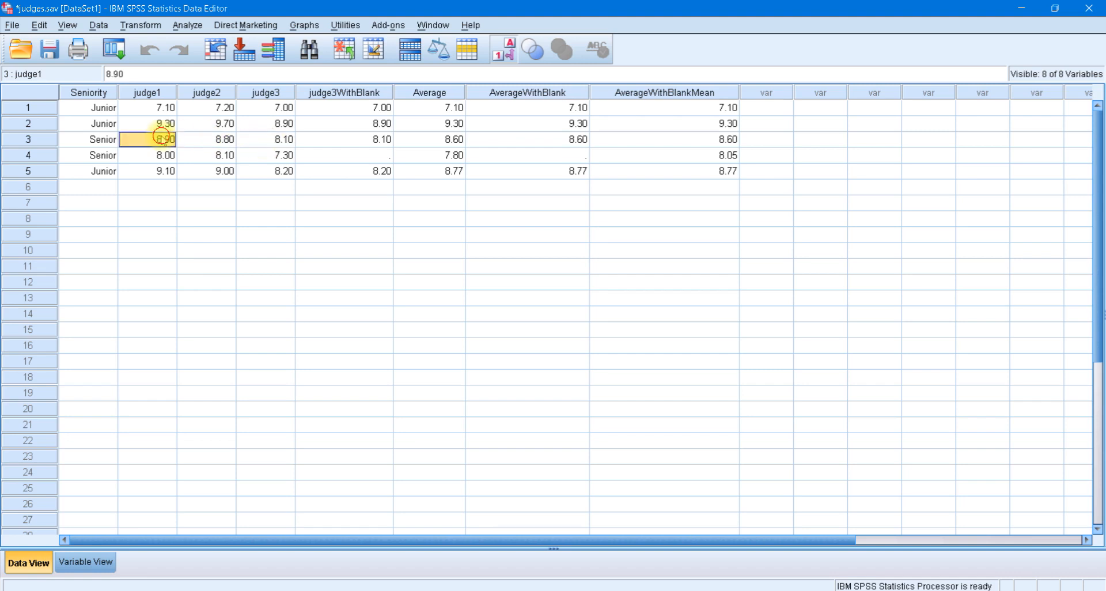
pyautogui.click(217, 139)
pyautogui.click(255, 139)
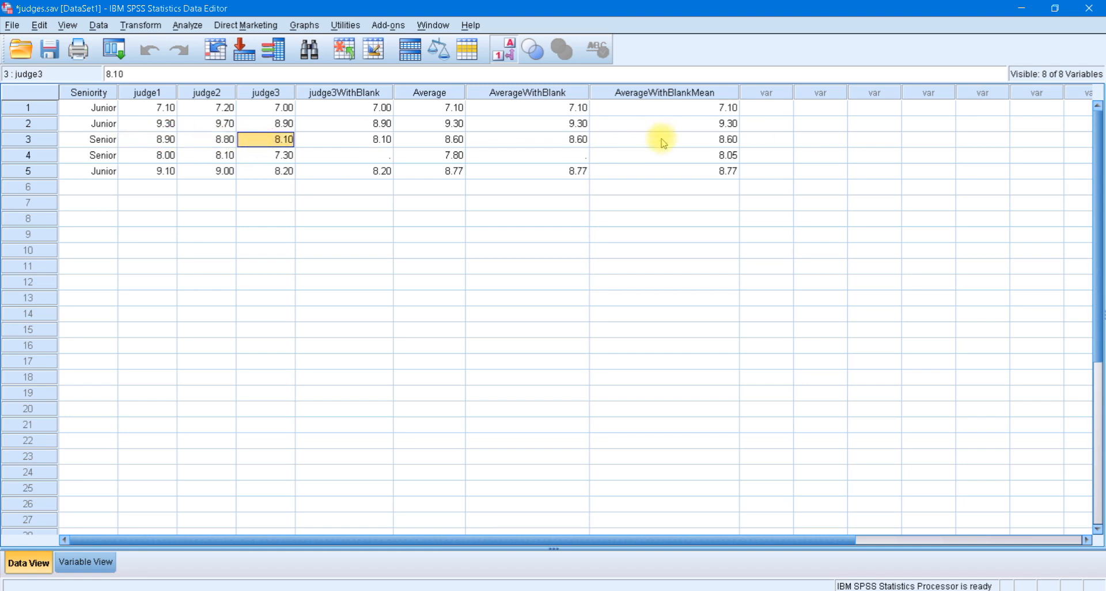
pyautogui.click(631, 109)
pyautogui.click(527, 113)
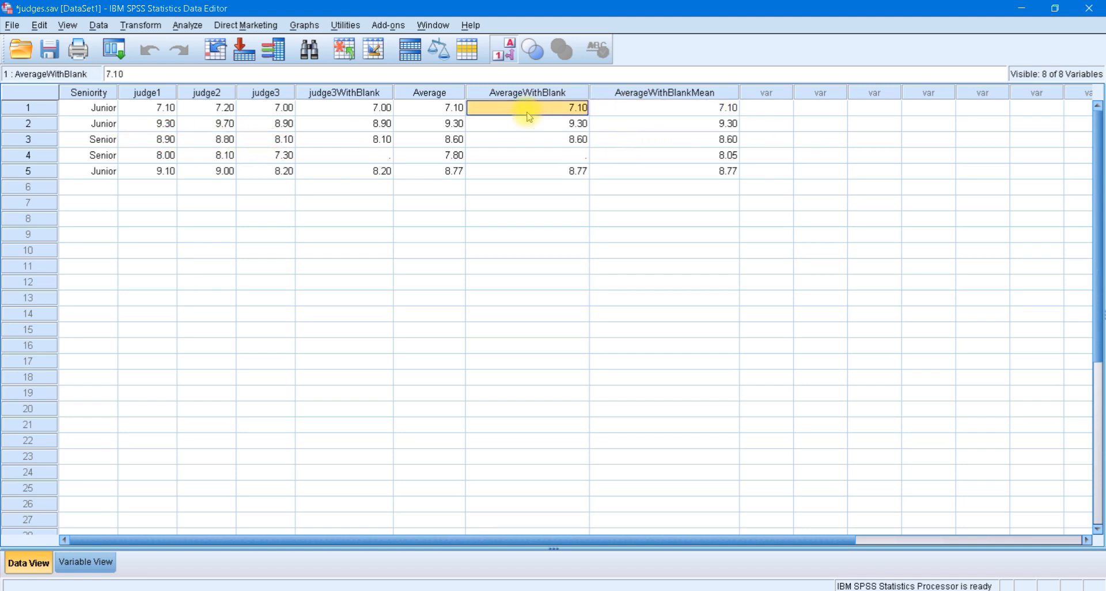
pyautogui.click(678, 112)
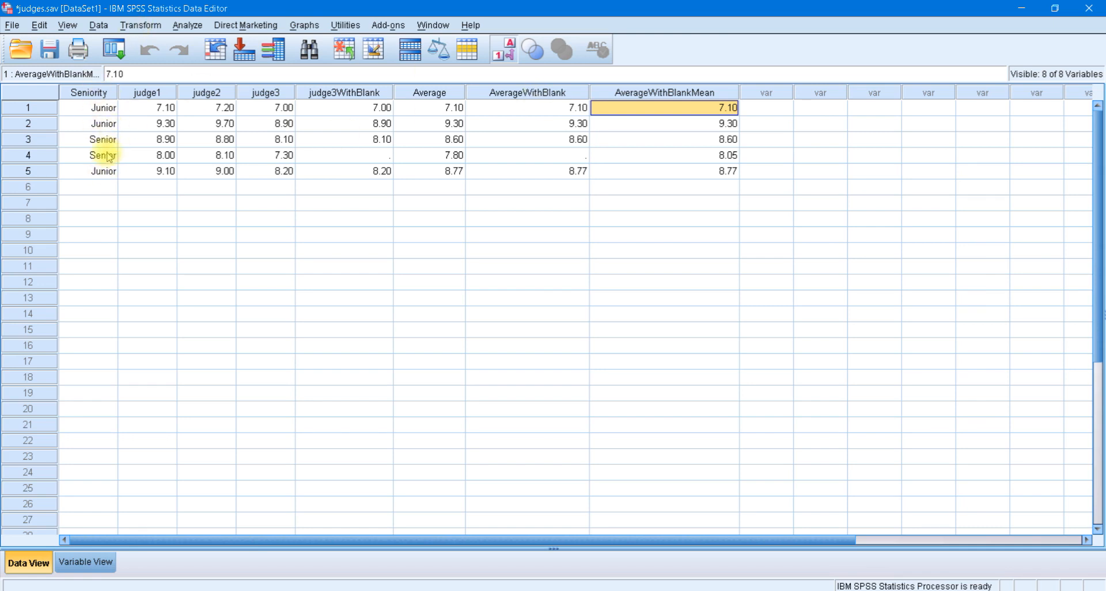
# - Show the numeric codes behind the Seniority value labels, and switch the labels back on
pyautogui.click(505, 50)
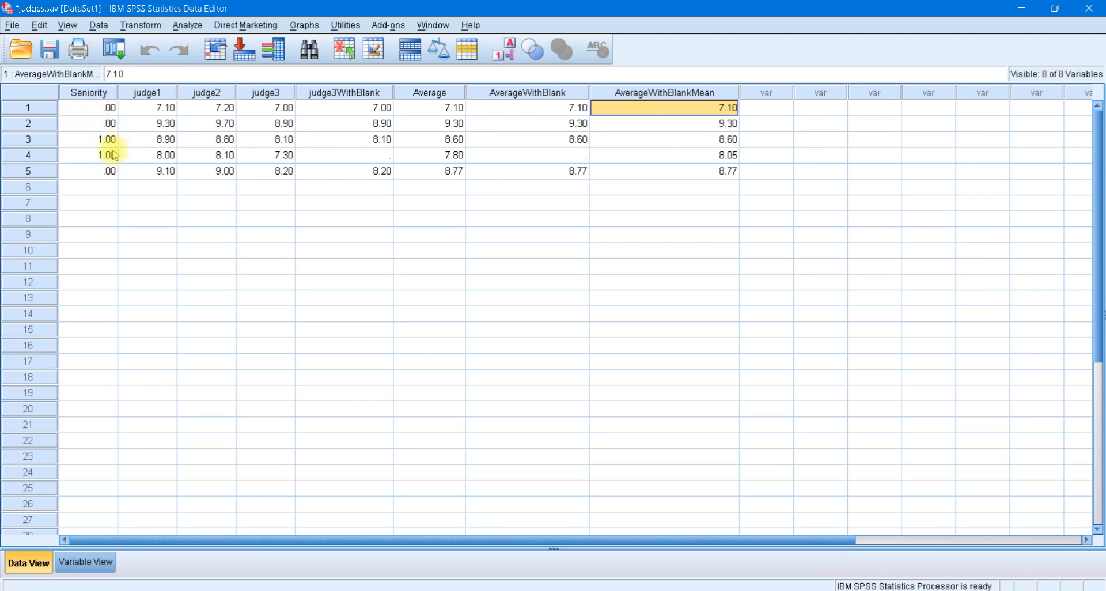
pyautogui.click(503, 49)
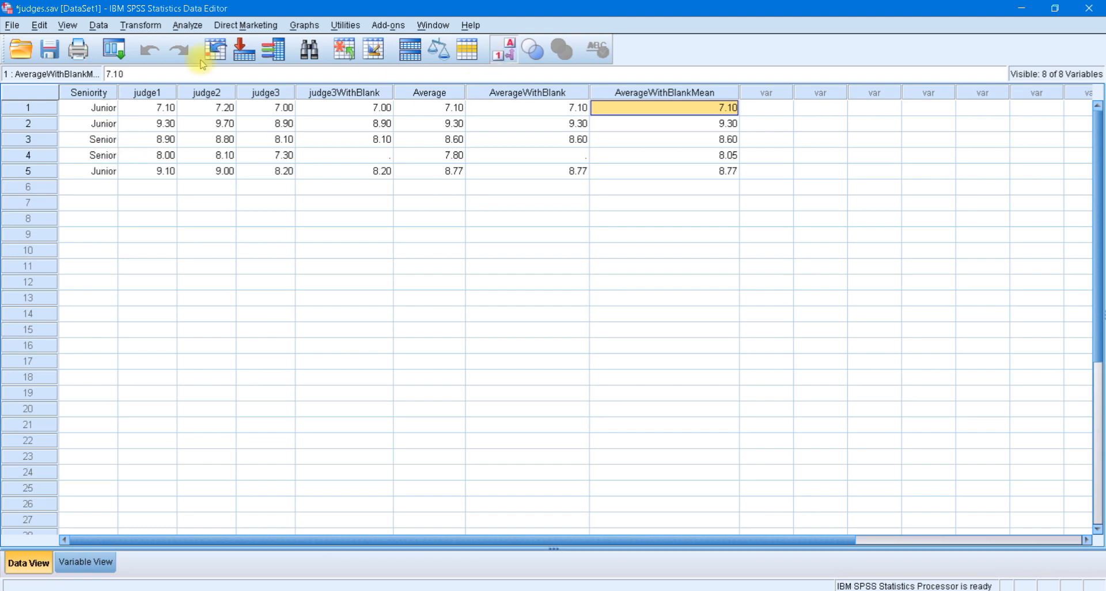
# - Reset the previous Compute Variable settings and name the new target variable Maximal
pyautogui.click(136, 25)
pyautogui.click(164, 42)
pyautogui.moveTo(500, 156); pyautogui.dragTo(493, 163)
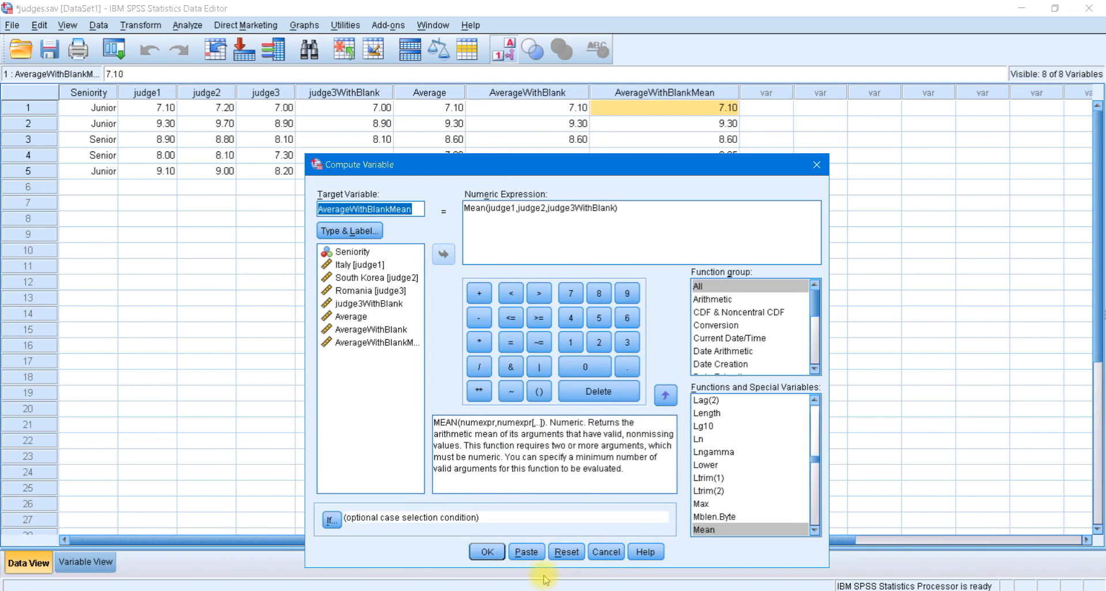
pyautogui.click(566, 552)
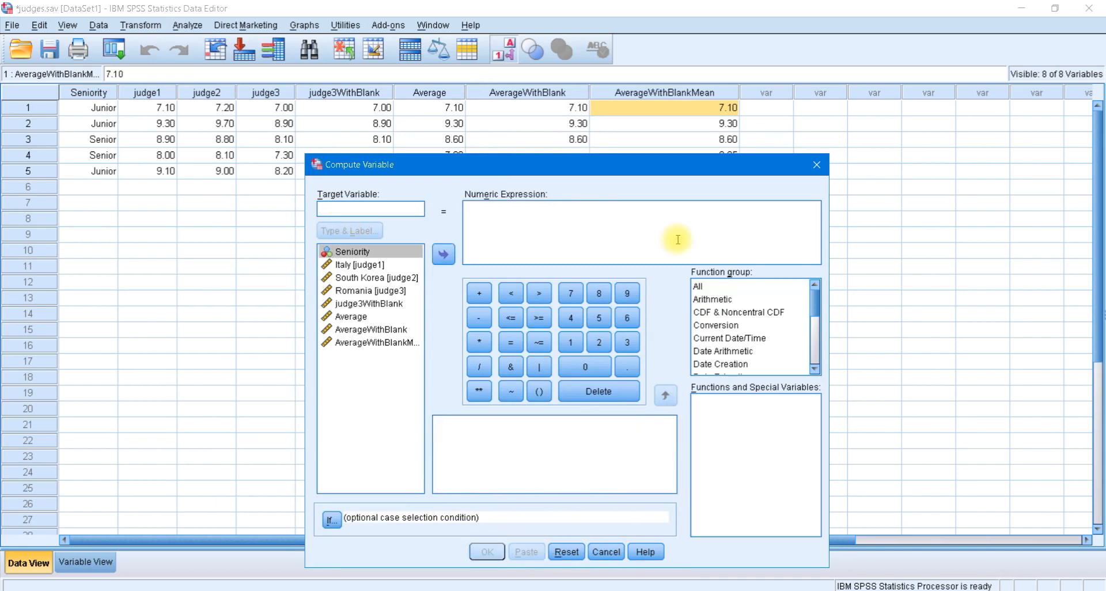
pyautogui.click(361, 209)
pyautogui.write('Maximal')
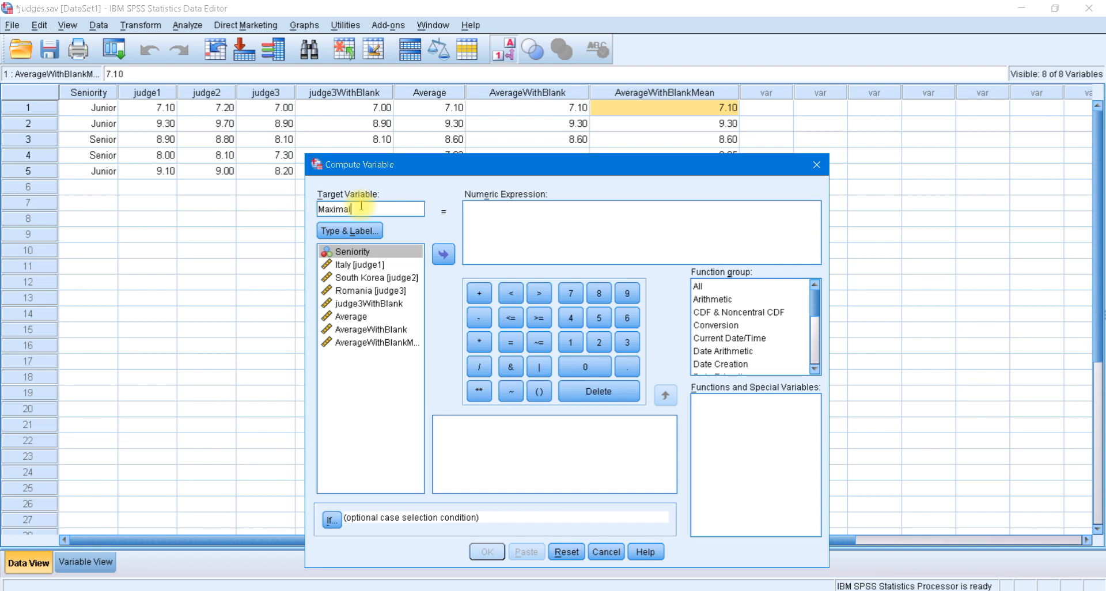
pyautogui.click(531, 217)
pyautogui.write('MAX(')
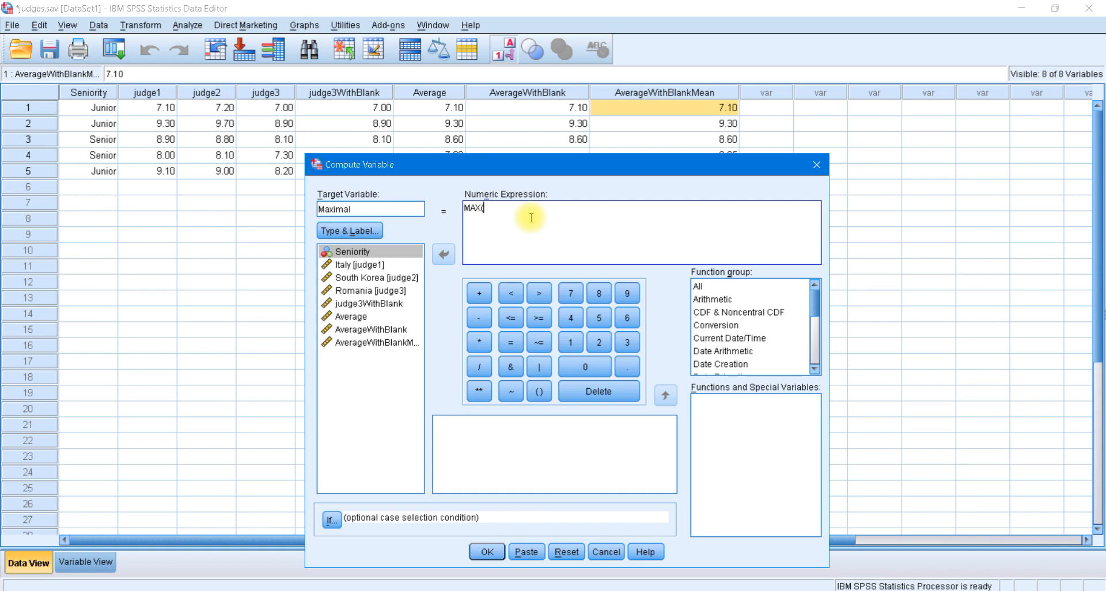
pyautogui.press('BackSpace')
pyautogui.press('BackSpace')
pyautogui.press('BackSpace')
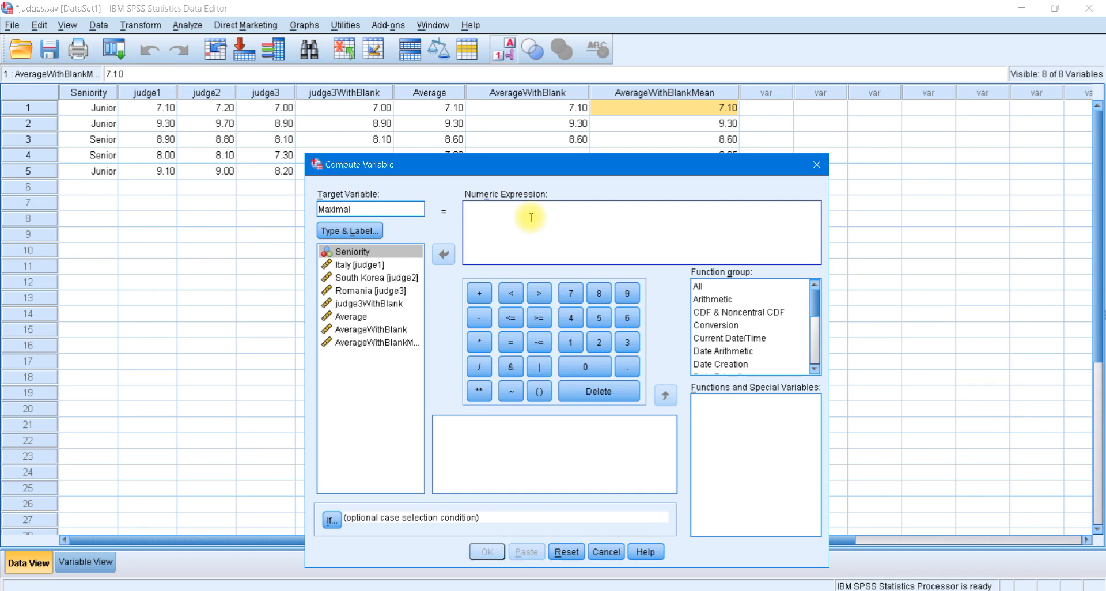
# - Build the numeric expression MAX(judge1,judge2,judge3) from the Max function and the three judge variables
pyautogui.click(721, 286)
pyautogui.scroll(-20, 761, 455)
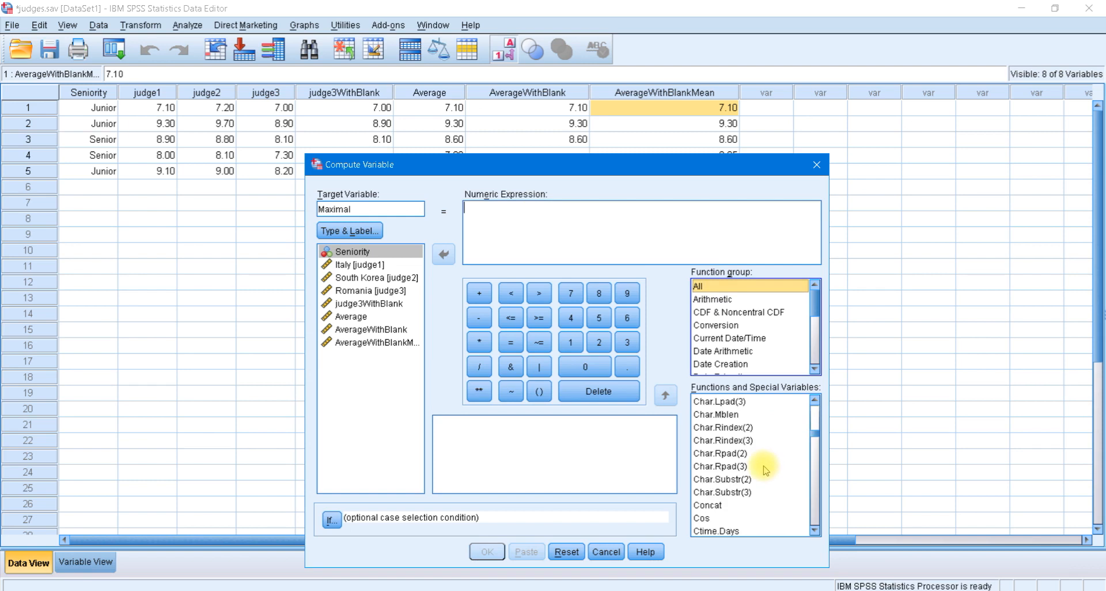
pyautogui.click(702, 440)
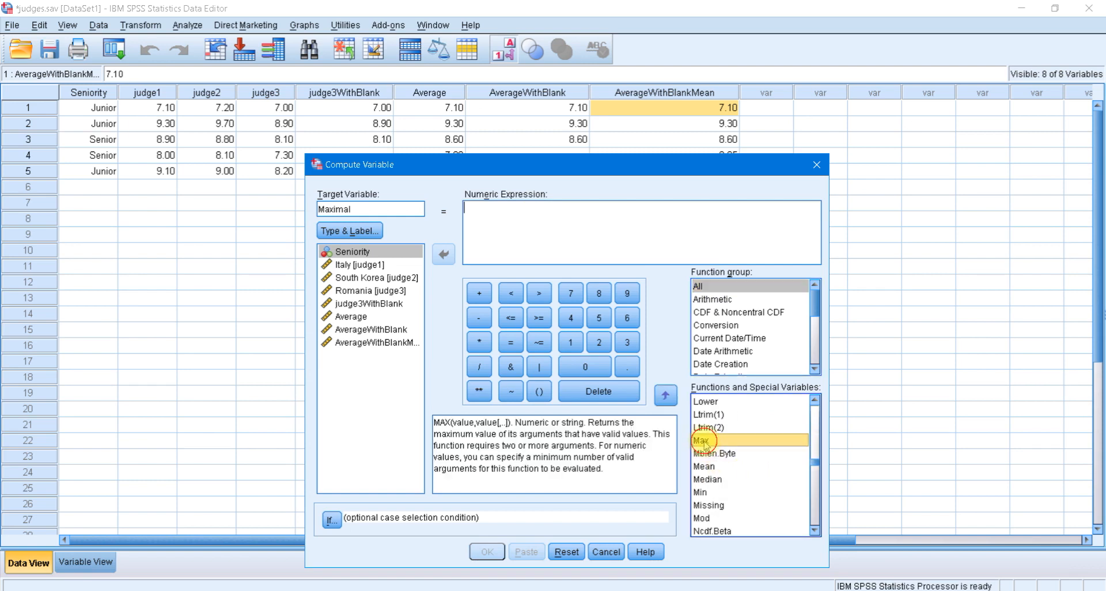
pyautogui.click(665, 395)
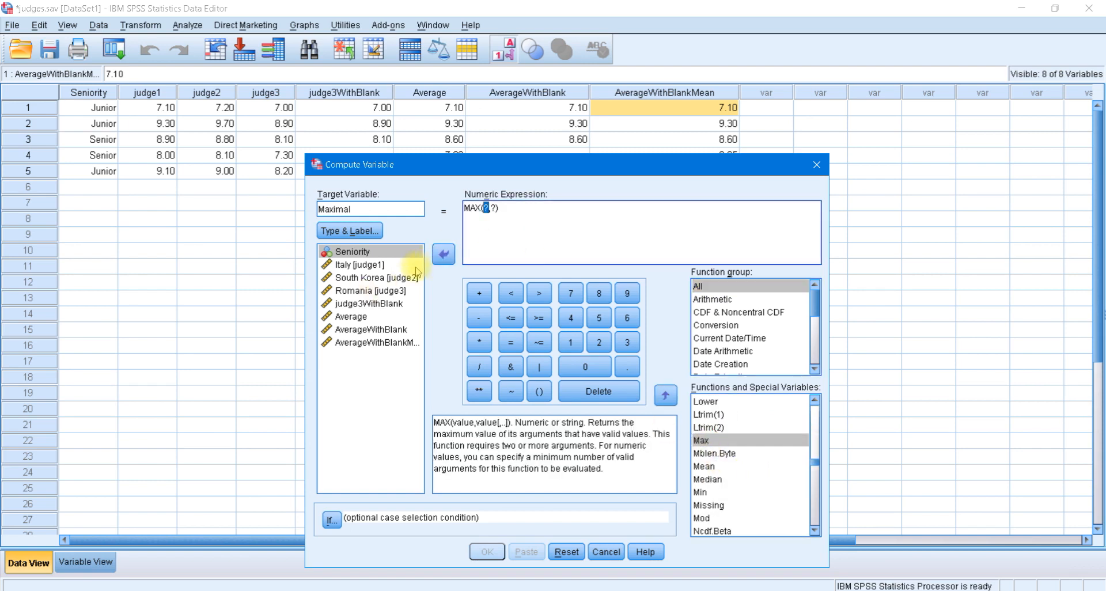
pyautogui.click(374, 267)
pyautogui.doubleClick(366, 265)
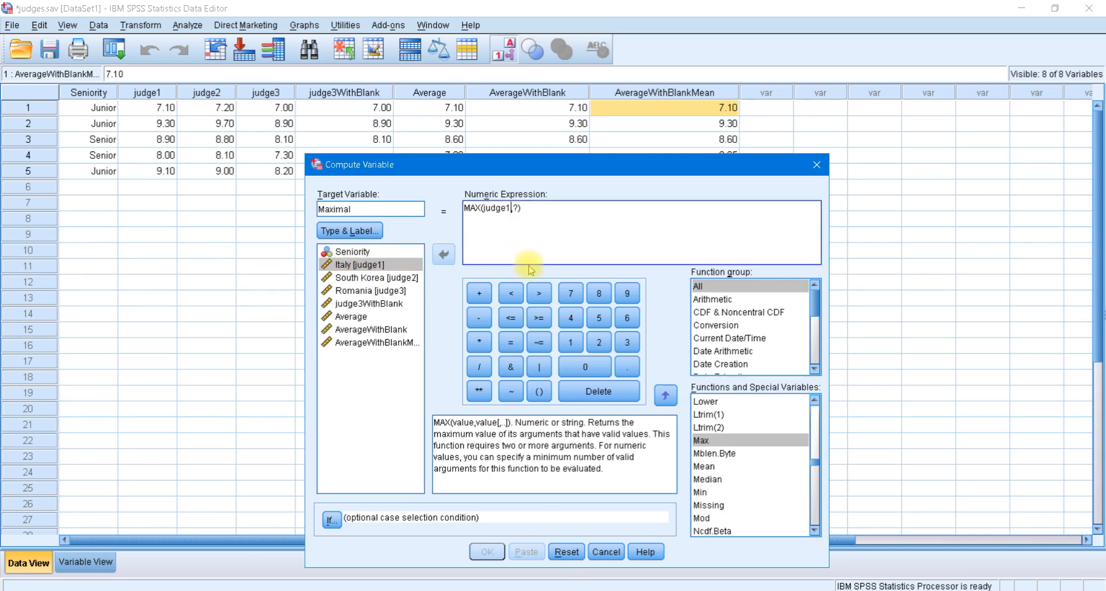
pyautogui.press('Delete')
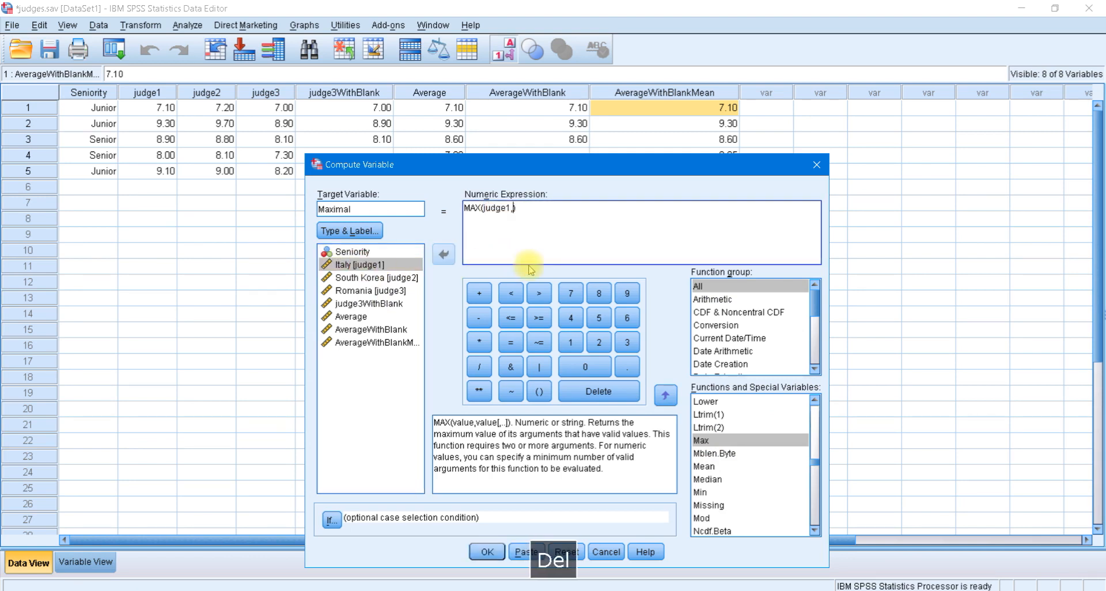
pyautogui.doubleClick(397, 278)
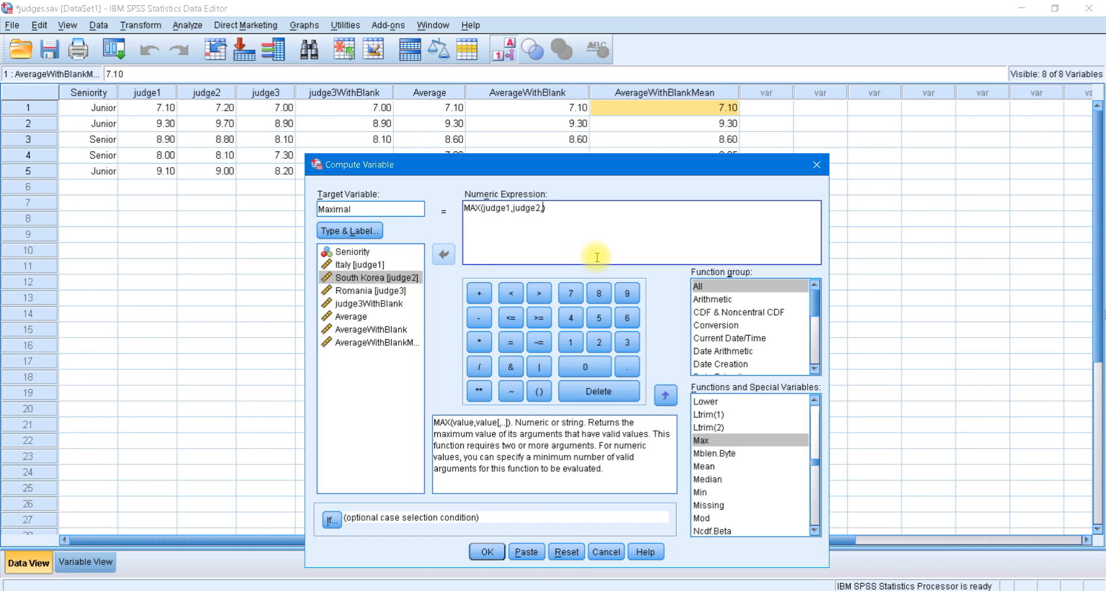
pyautogui.doubleClick(367, 290)
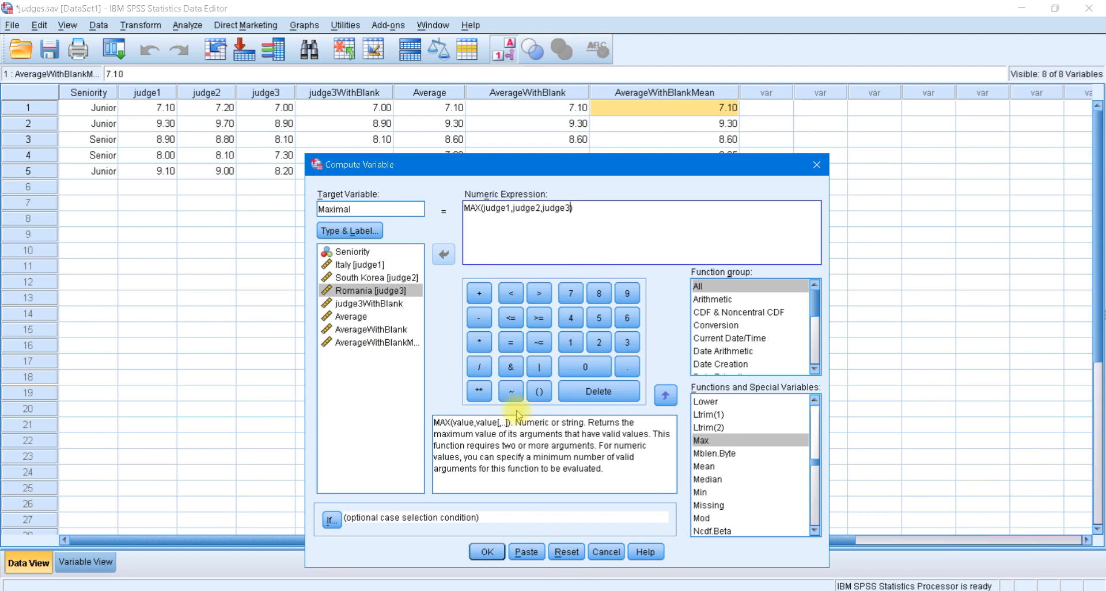
# - Restrict the computation to cases satisfying Seniority=0 and compute the Maximal variable
pyautogui.click(332, 521)
pyautogui.click(466, 225)
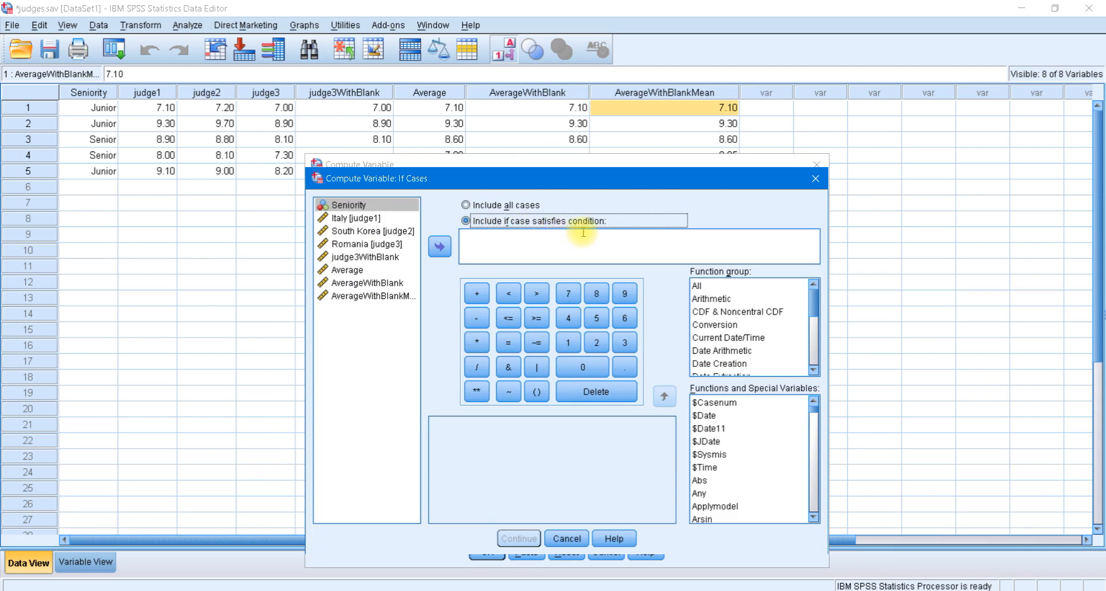
pyautogui.doubleClick(352, 204)
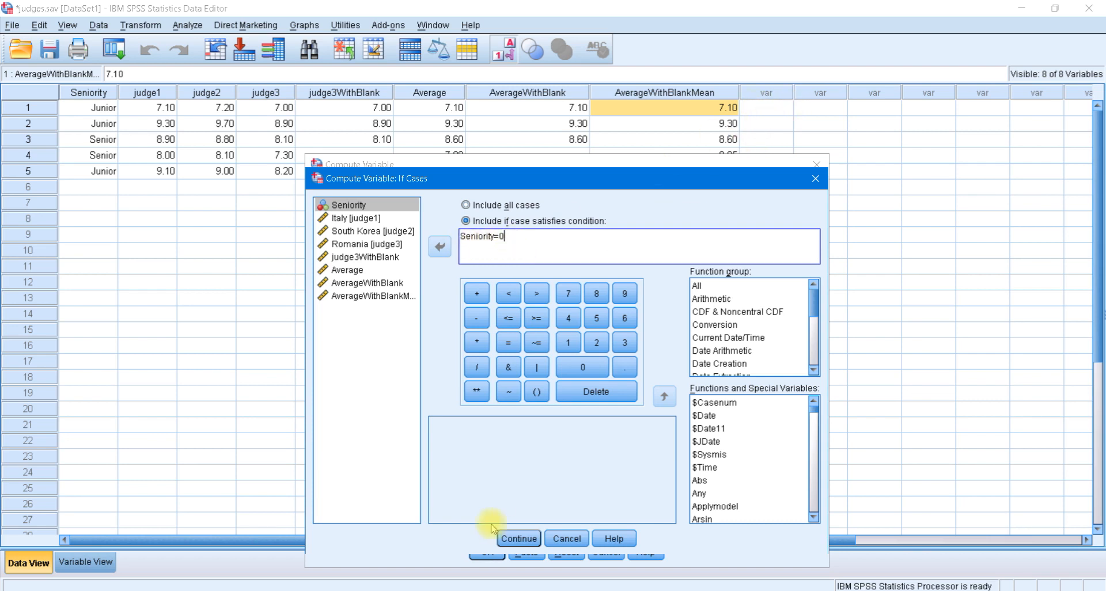
pyautogui.click(525, 539)
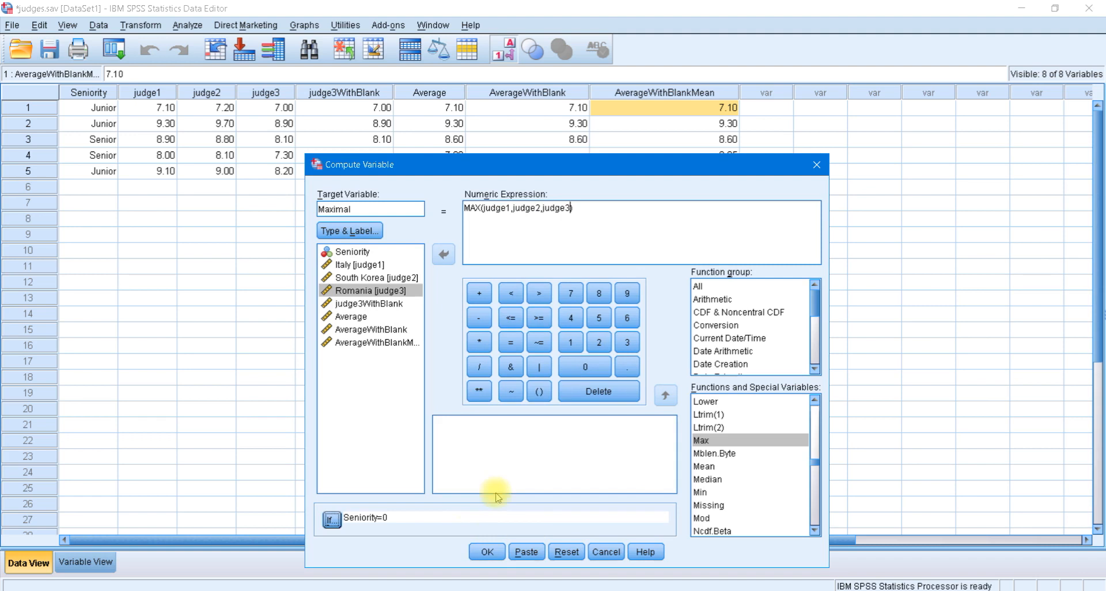
pyautogui.click(487, 552)
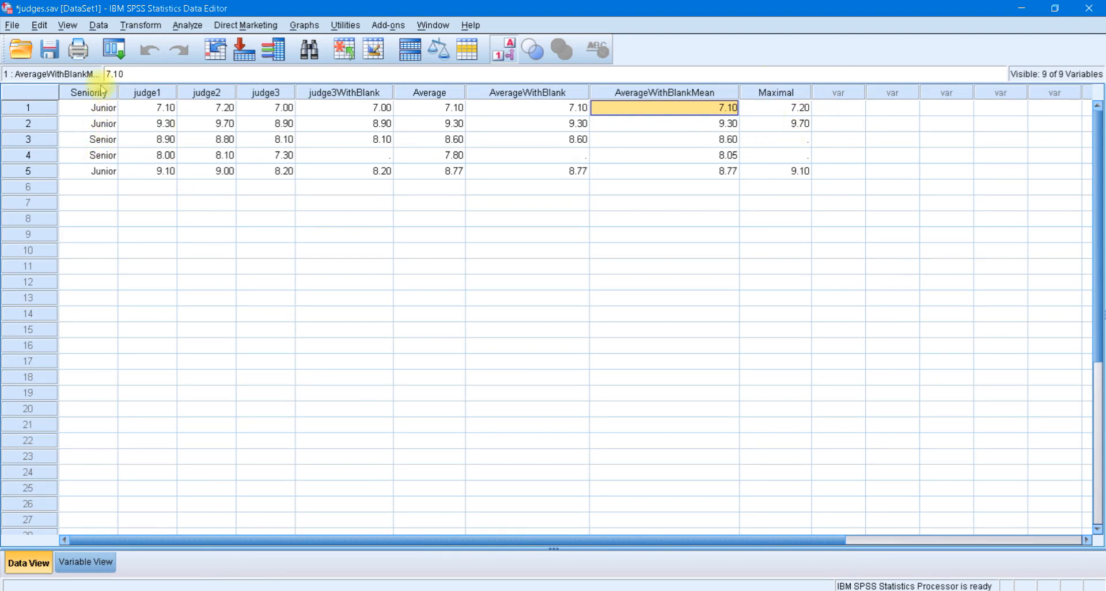
# - Reopen Compute Variable for Maximal and remove judge1 from the expression, leaving MAX(judge2,judge3)
pyautogui.click(140, 25)
pyautogui.click(158, 45)
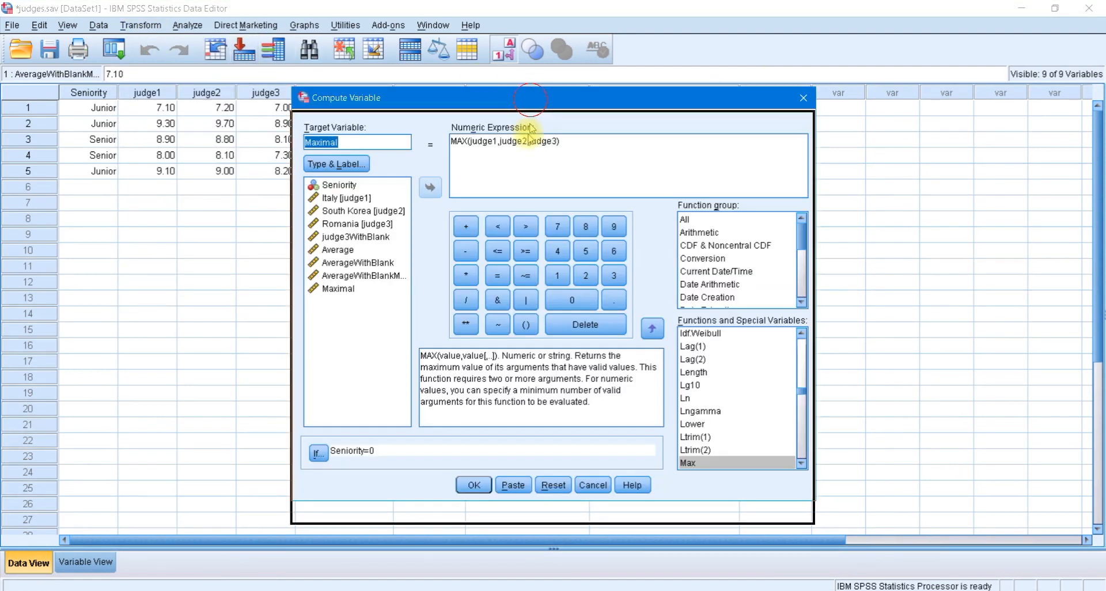
pyautogui.moveTo(525, 165); pyautogui.dragTo(519, 177)
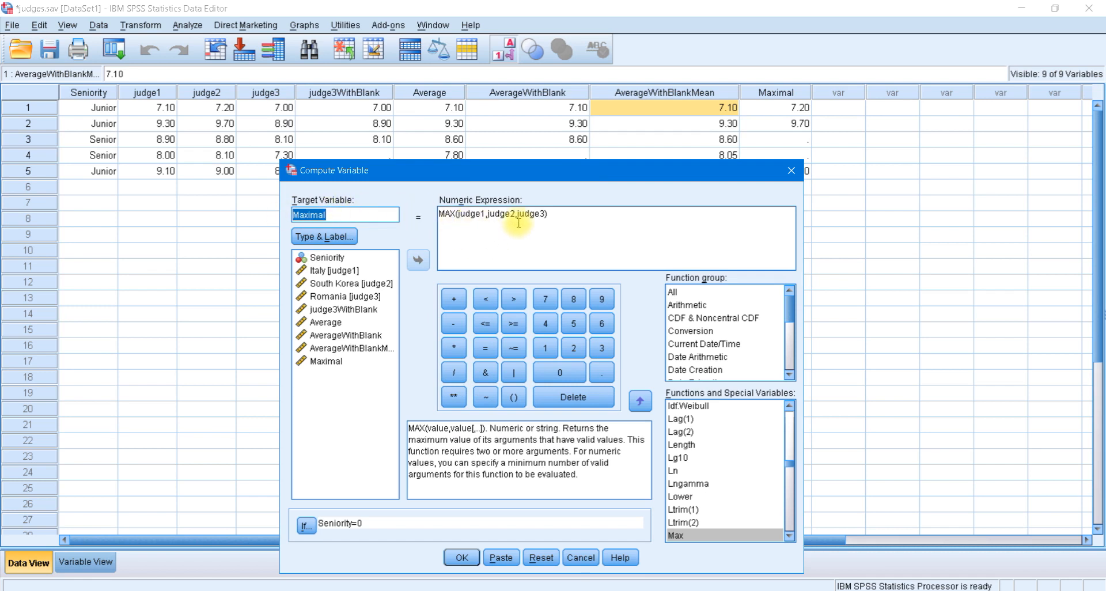
pyautogui.moveTo(487, 213); pyautogui.dragTo(459, 214)
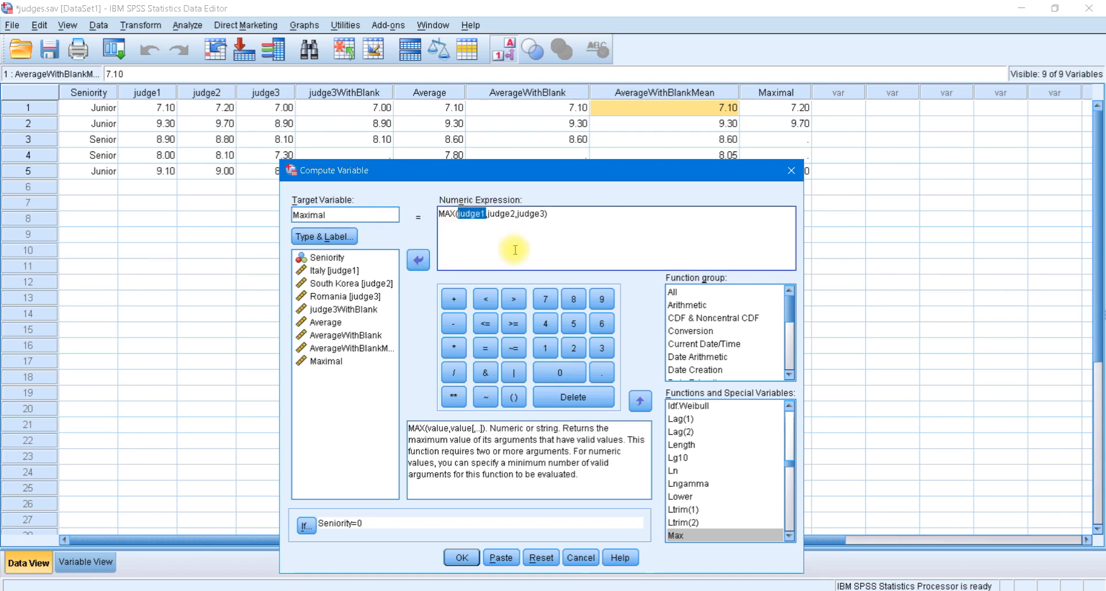
pyautogui.press('Delete')
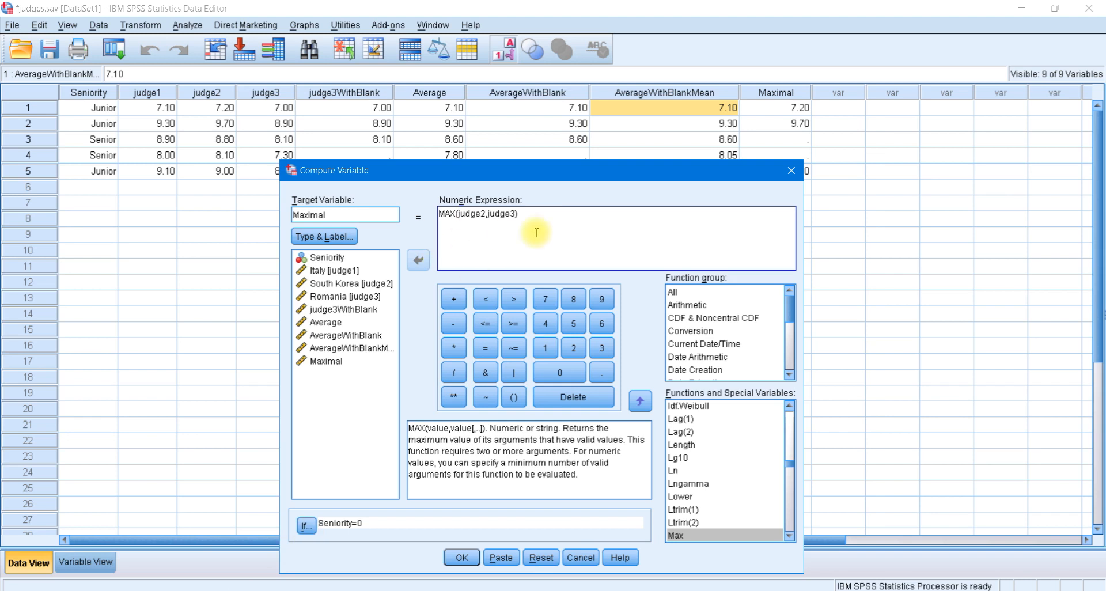
# - Change the case condition to Seniority=1, compute into the existing Maximal variable, and return to the data
pyautogui.click(308, 525)
pyautogui.click(496, 243)
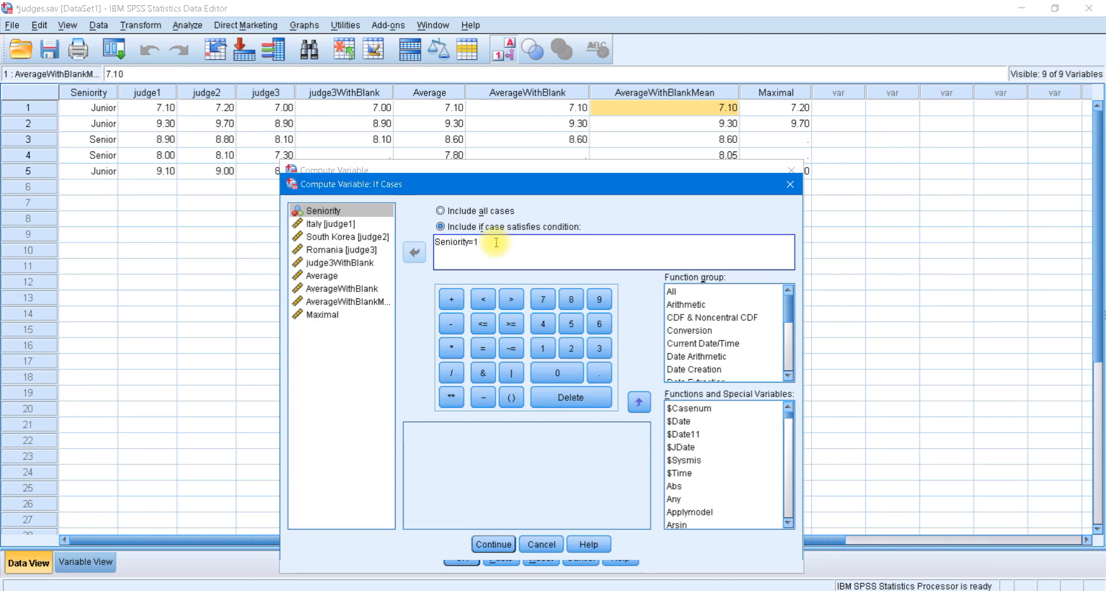
pyautogui.click(494, 544)
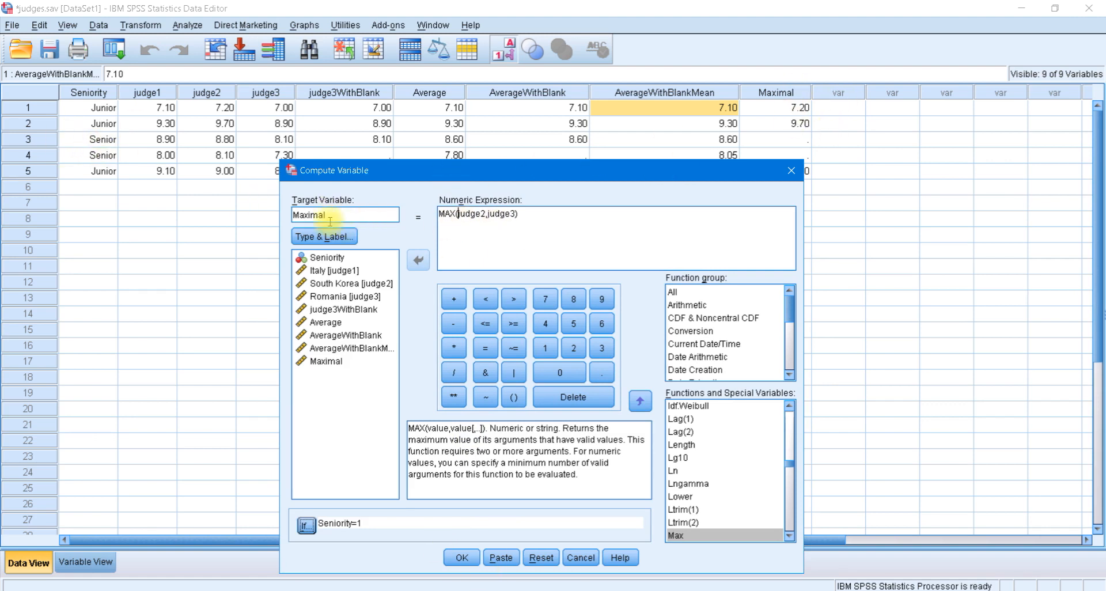
pyautogui.click(462, 558)
pyautogui.click(533, 322)
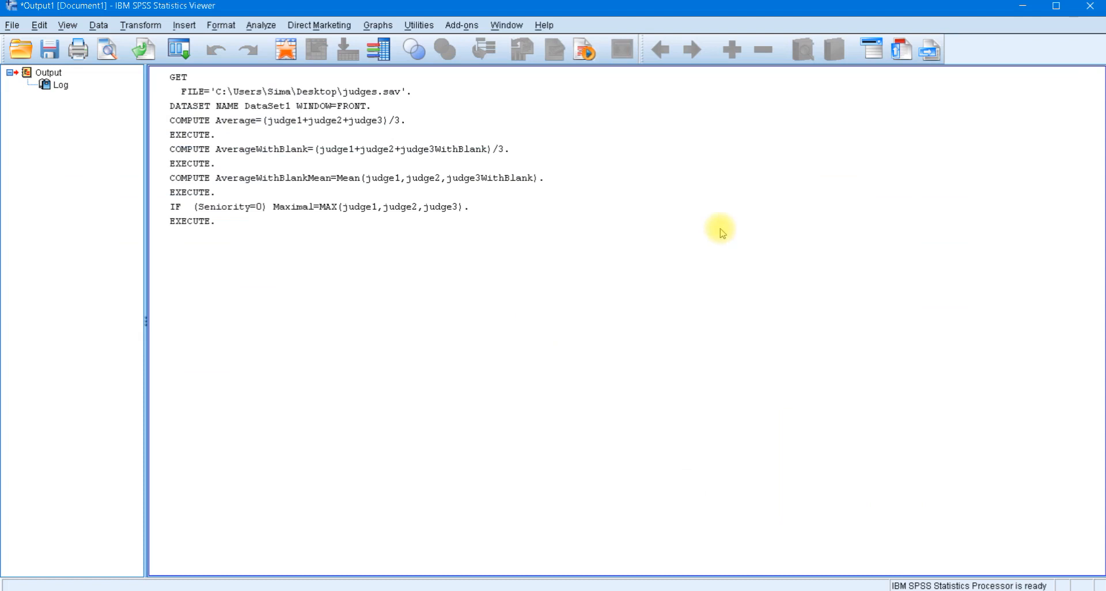
pyautogui.click(224, 588)
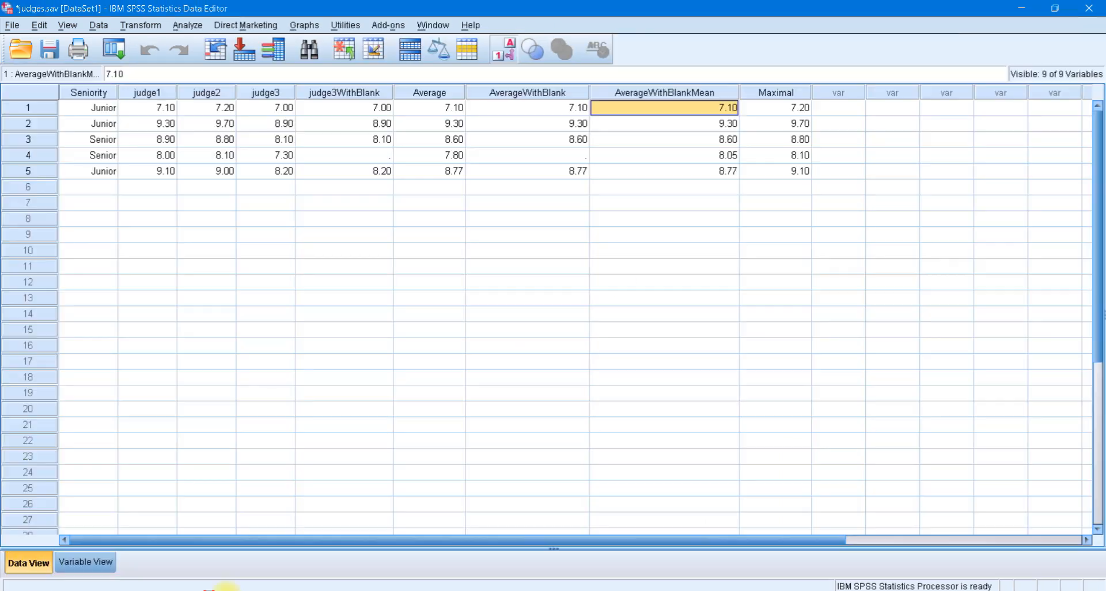
# - Check the Maximal values of the junior cases against the judge scores in rows 1 and 2
pyautogui.click(778, 108)
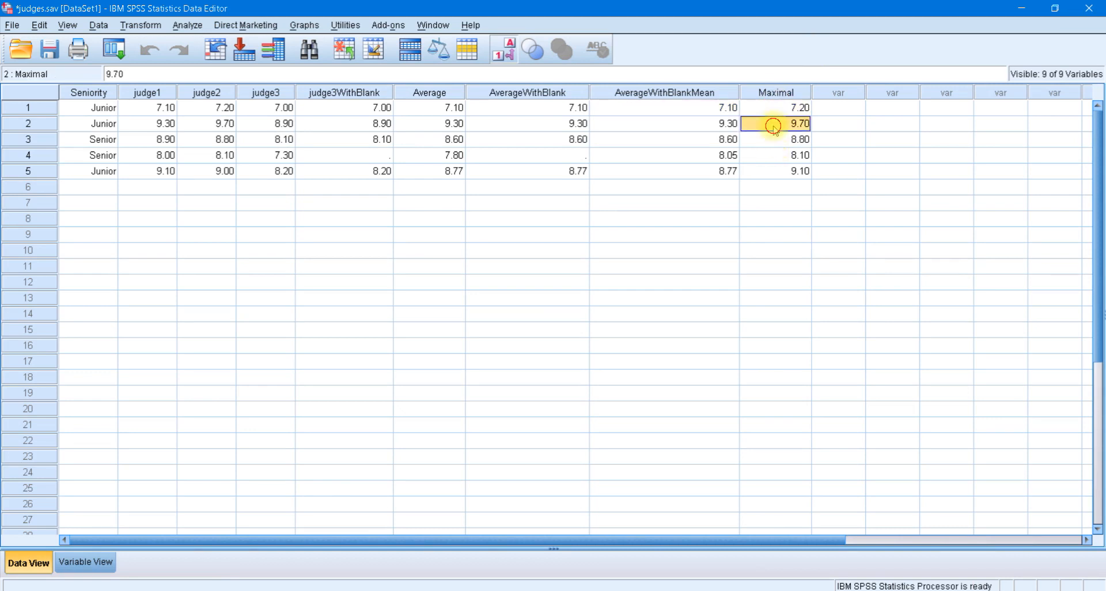
pyautogui.click(774, 124)
pyautogui.click(774, 171)
pyautogui.click(775, 108)
pyautogui.click(775, 123)
pyautogui.click(773, 170)
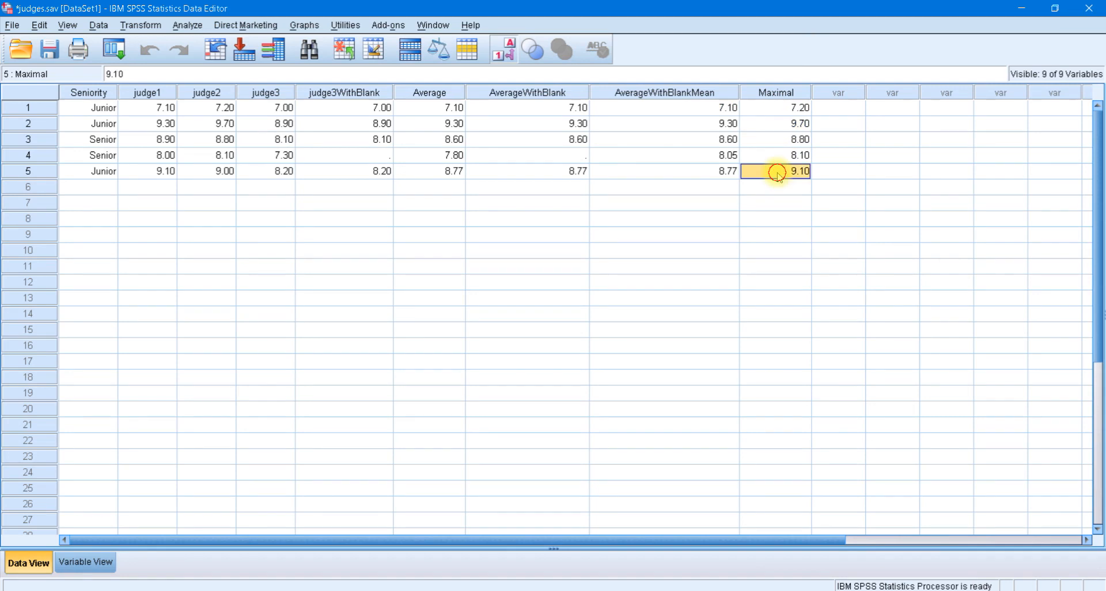
pyautogui.click(163, 107)
pyautogui.click(258, 107)
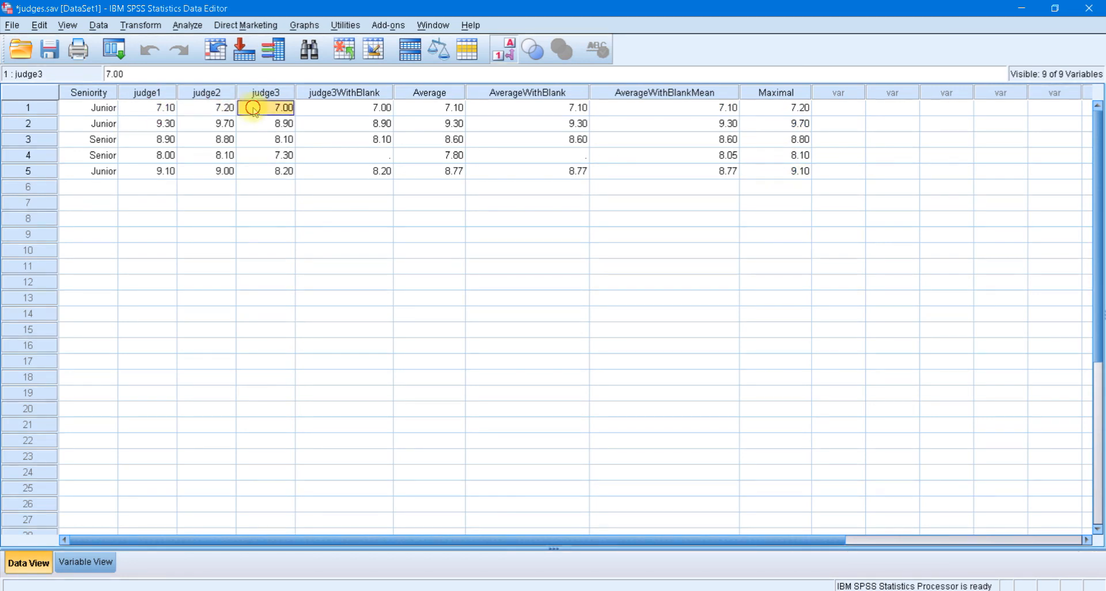
pyautogui.click(160, 124)
pyautogui.click(254, 123)
pyautogui.click(203, 127)
# - Examine Maximal for the senior cases, comparing row 3 with its judge2 and judge3 scores and the excluded judge1 score
pyautogui.click(765, 140)
pyautogui.click(768, 154)
pyautogui.click(767, 141)
pyautogui.click(768, 150)
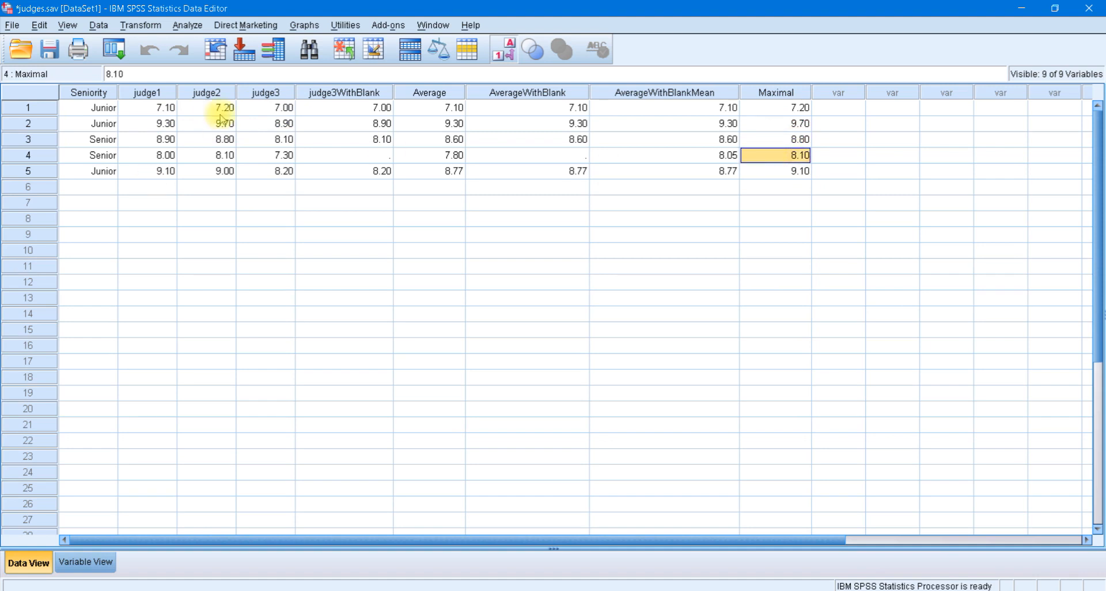
pyautogui.click(219, 141)
pyautogui.click(253, 141)
pyautogui.click(216, 141)
pyautogui.click(248, 141)
pyautogui.click(202, 141)
pyautogui.click(164, 143)
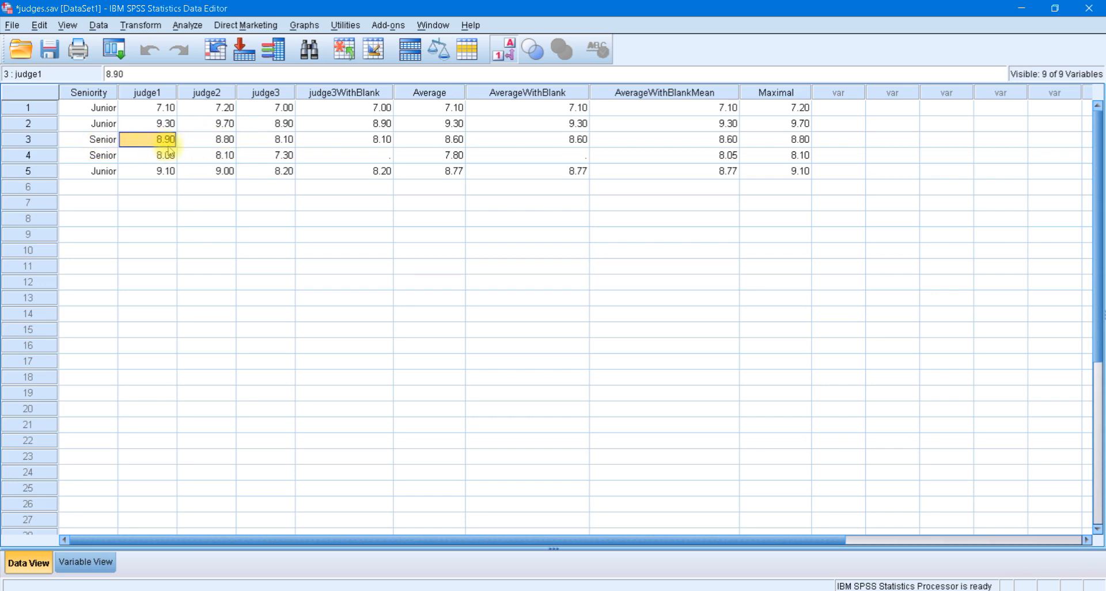
pyautogui.click(218, 141)
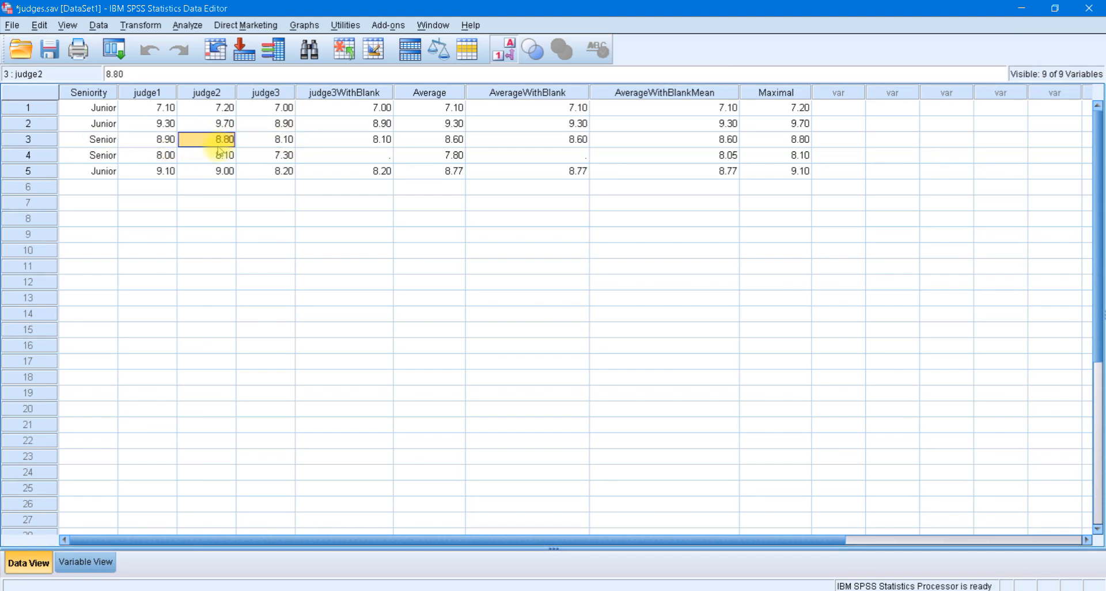
pyautogui.click(273, 143)
pyautogui.click(225, 141)
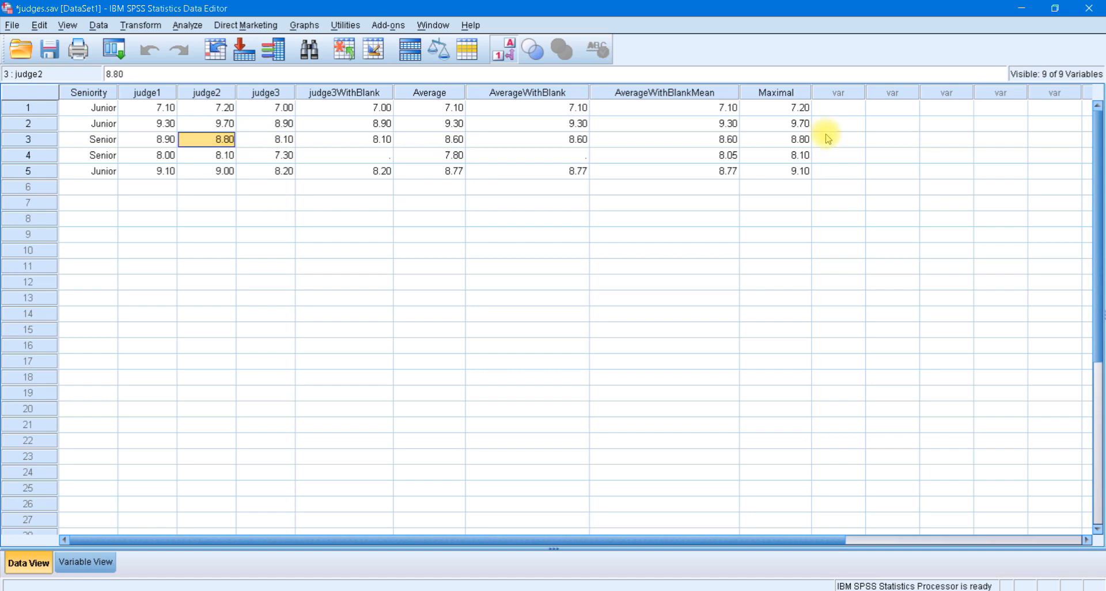
pyautogui.click(797, 143)
pyautogui.click(222, 142)
pyautogui.click(244, 143)
pyautogui.click(222, 142)
pyautogui.click(279, 142)
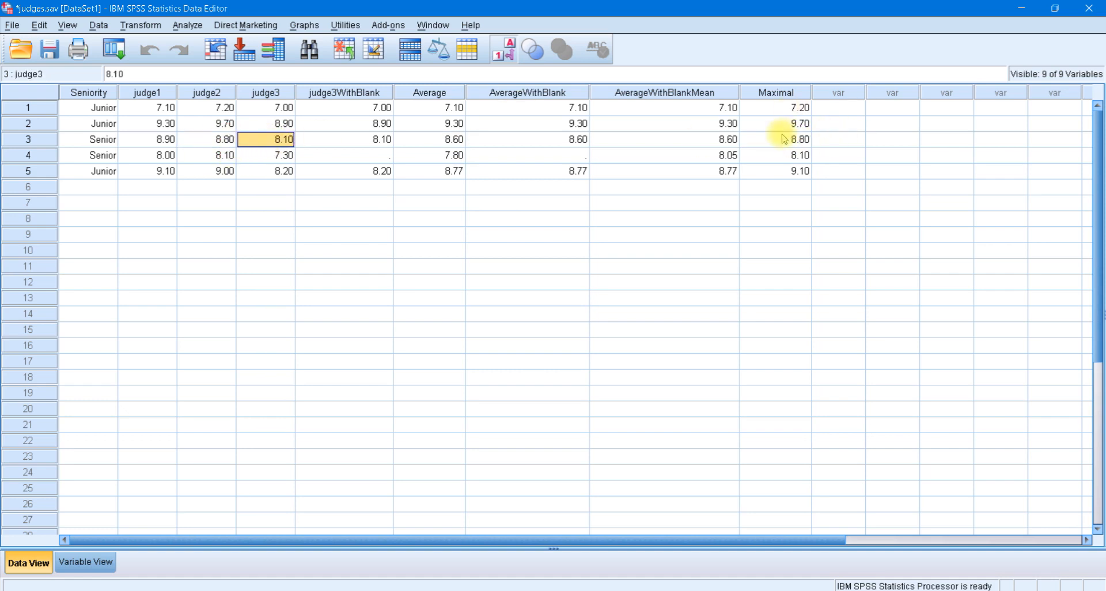
# - Reopen Compute Variable for Maximal and replace the numeric expression with the constant 3
pyautogui.click(141, 26)
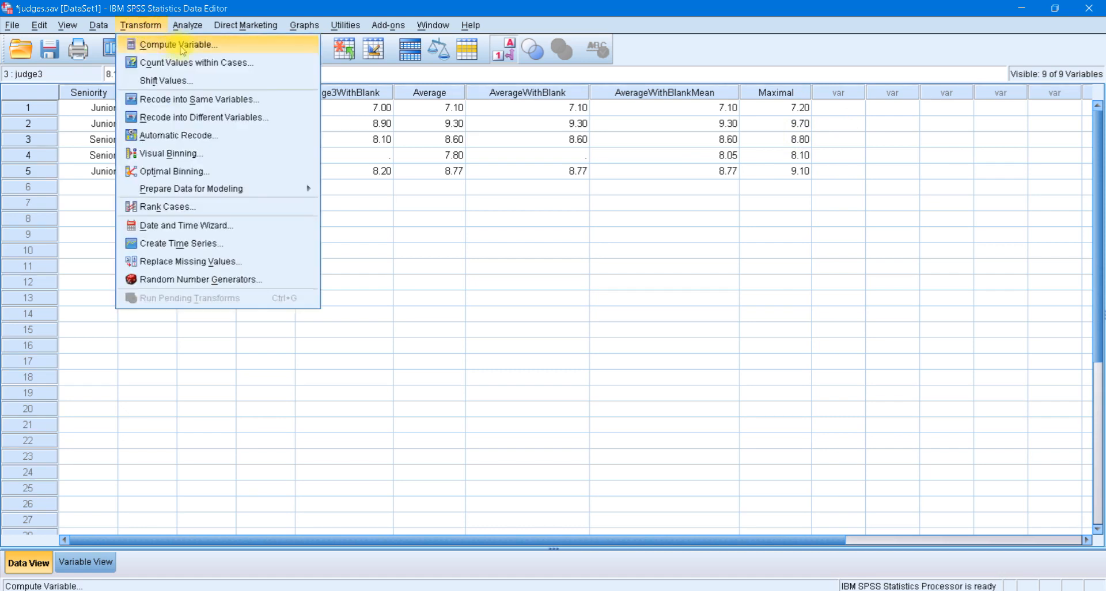
pyautogui.click(167, 42)
pyautogui.moveTo(519, 99); pyautogui.dragTo(498, 163)
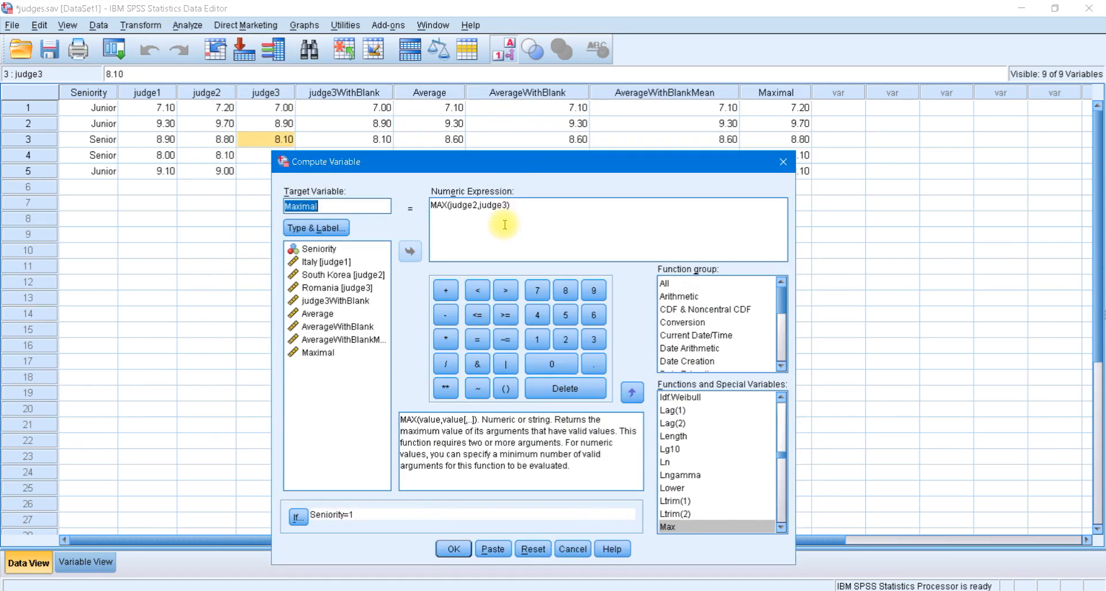
pyautogui.tripleClick(510, 207)
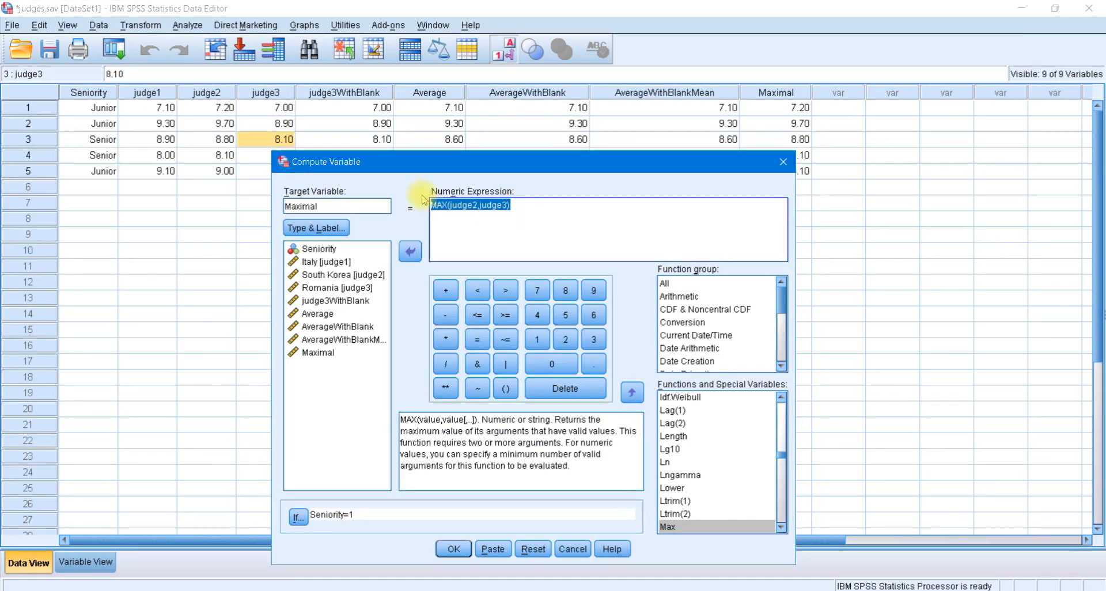
pyautogui.press('BackSpace')
pyautogui.write('3')
# - Replace the case selection condition with judge1=7.1 and accept it
pyautogui.click(299, 517)
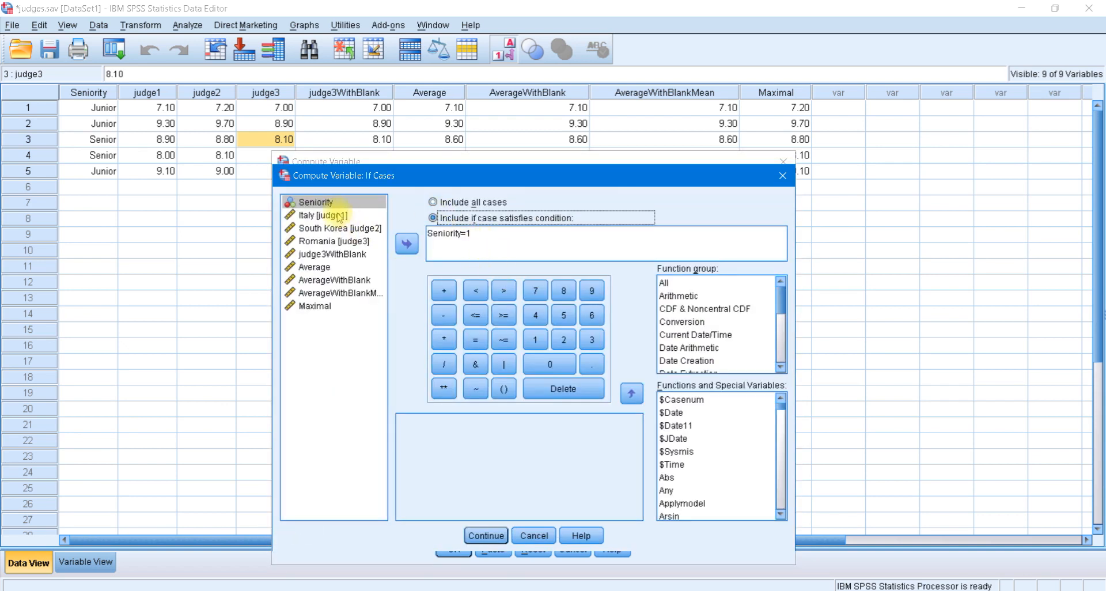
pyautogui.tripleClick(481, 243)
pyautogui.press('Delete')
pyautogui.click(341, 215)
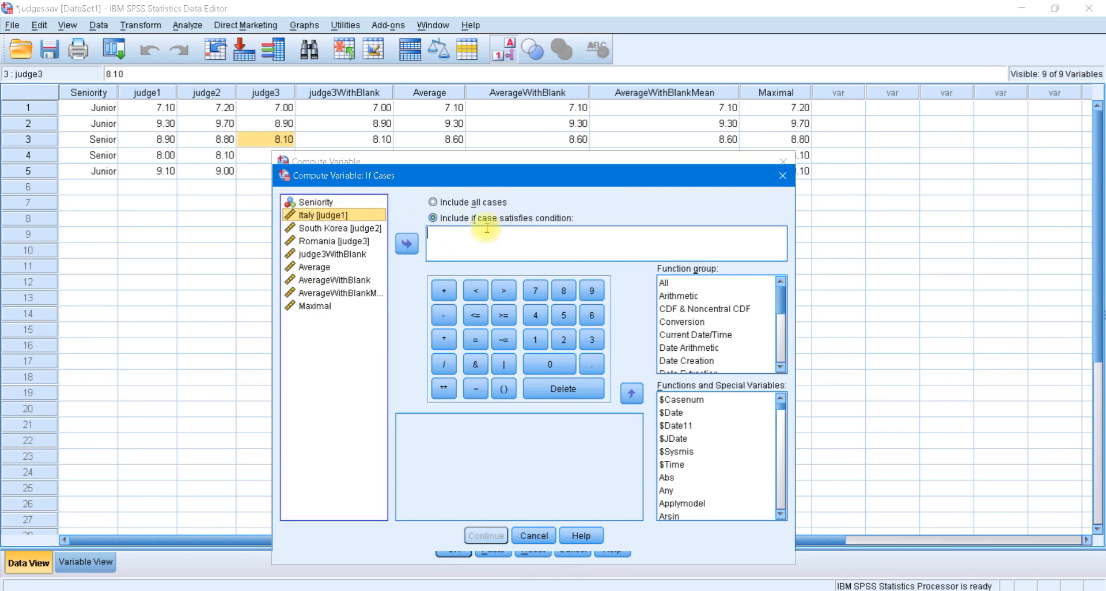
pyautogui.doubleClick(341, 216)
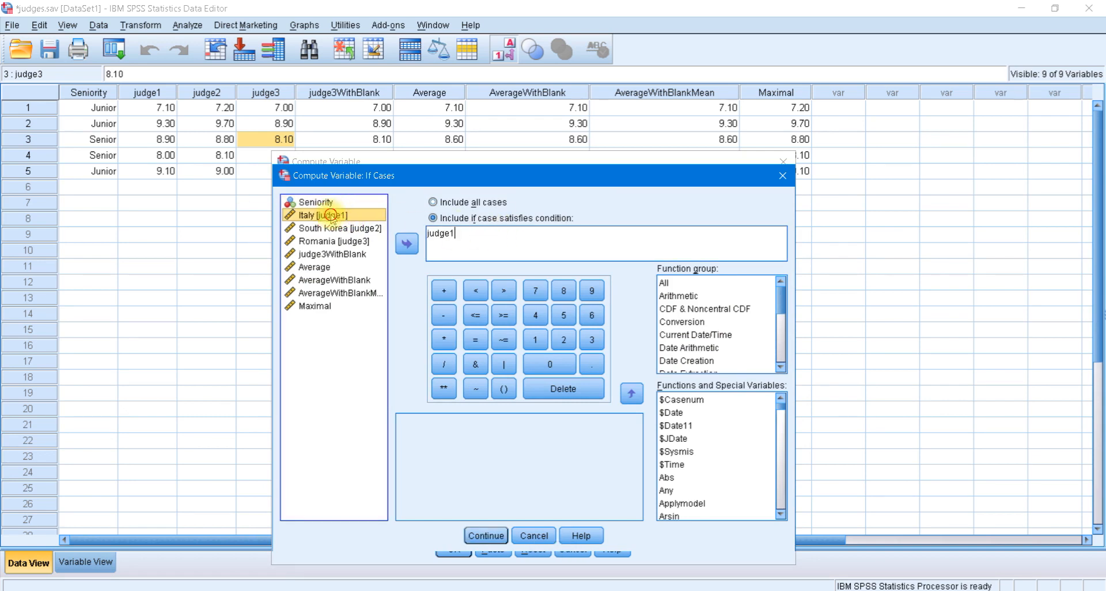
pyautogui.click(473, 234)
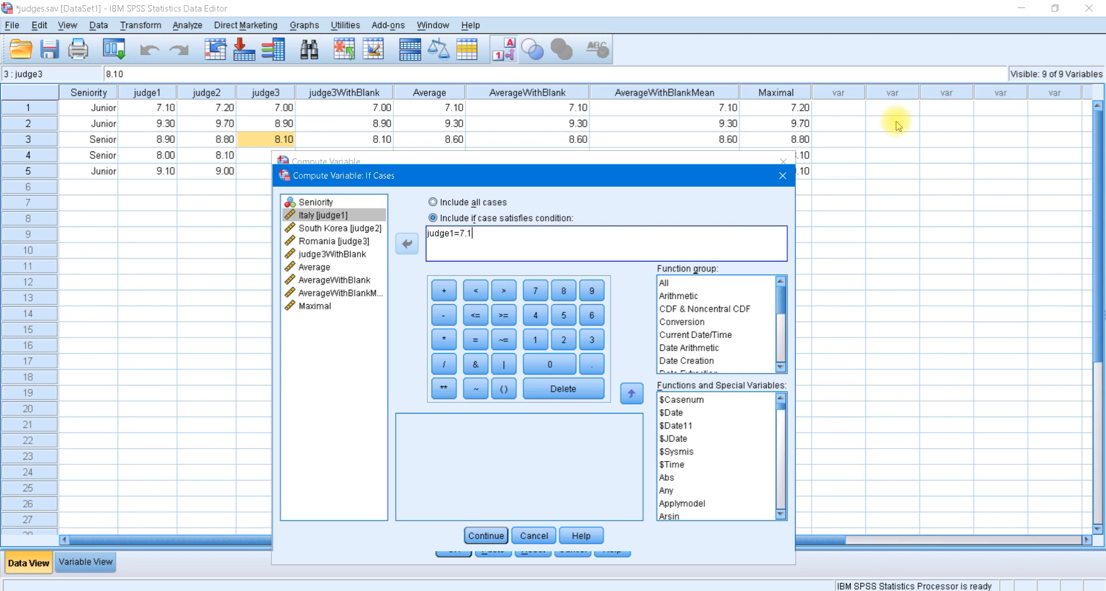
pyautogui.moveTo(526, 176); pyautogui.dragTo(538, 291)
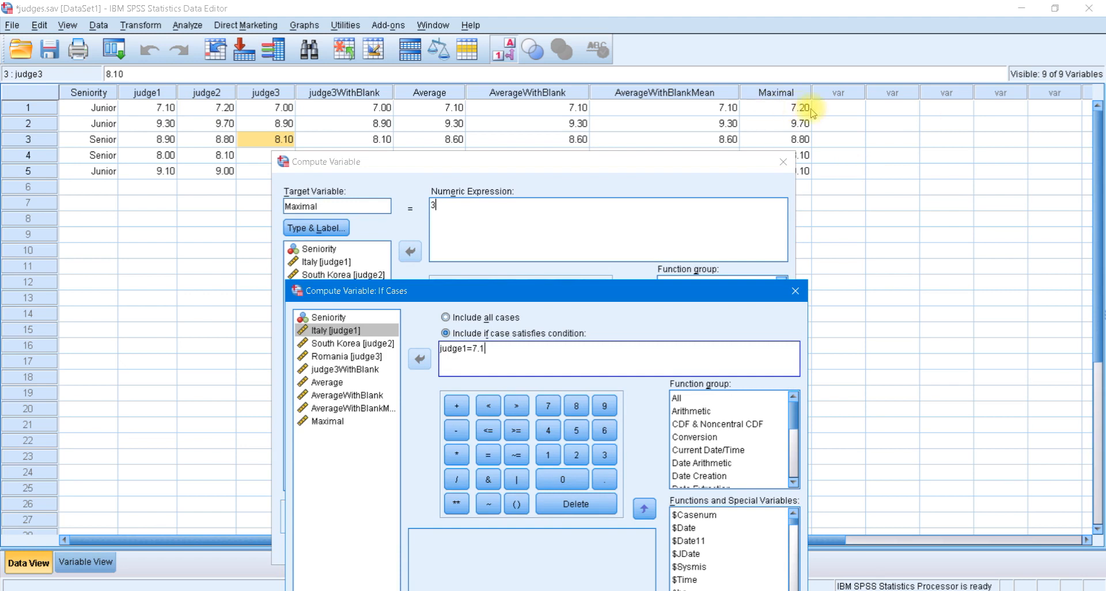
pyautogui.moveTo(616, 291); pyautogui.dragTo(591, 129)
pyautogui.click(473, 496)
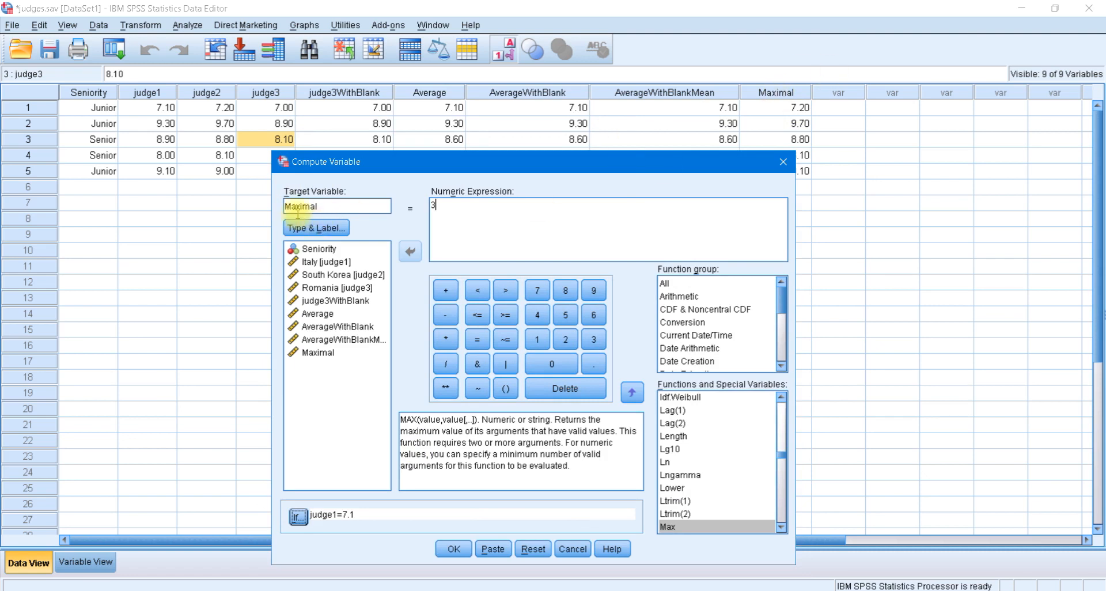
# - Run the conditional computation, allow the existing Maximal variable to be changed, and return to the data
pyautogui.click(454, 549)
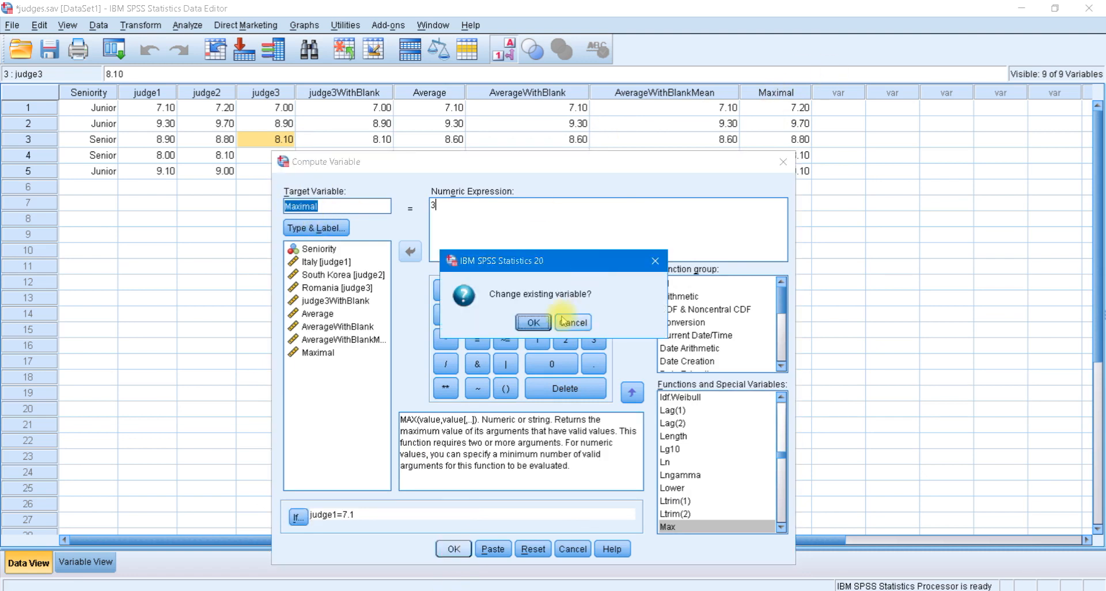
pyautogui.click(542, 319)
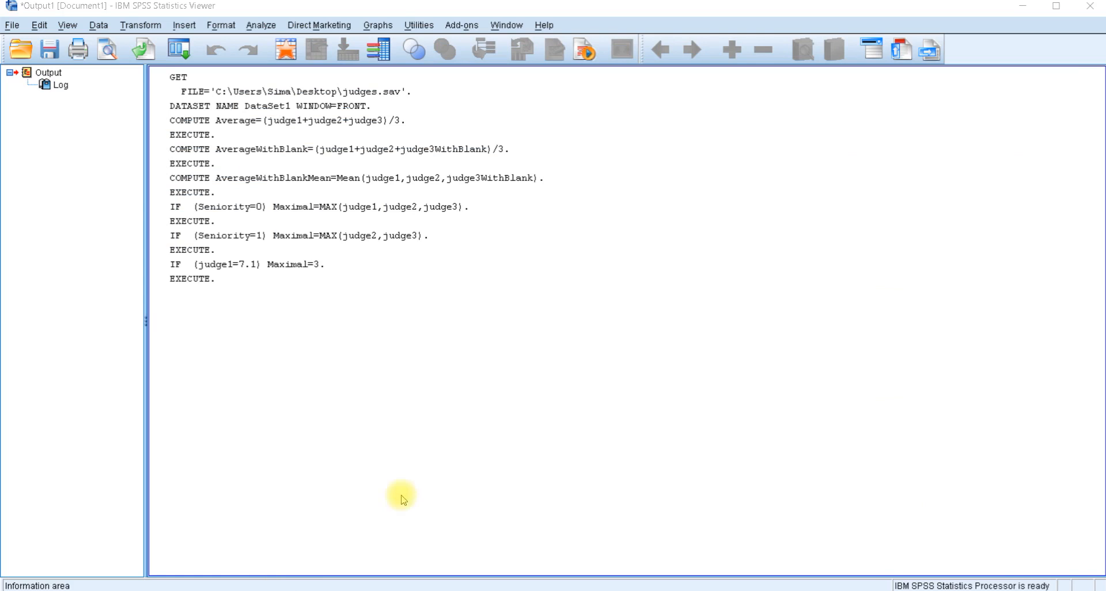
pyautogui.click(242, 590)
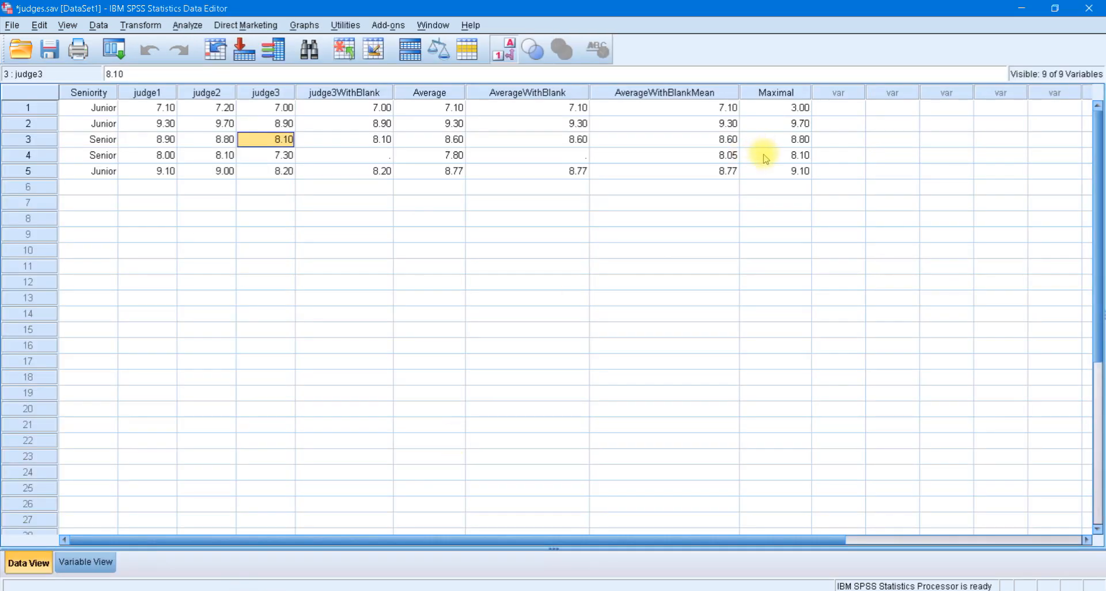
# - Review the Maximal column row by row, comparing the row 1 value with those of the other cases
pyautogui.click(782, 109)
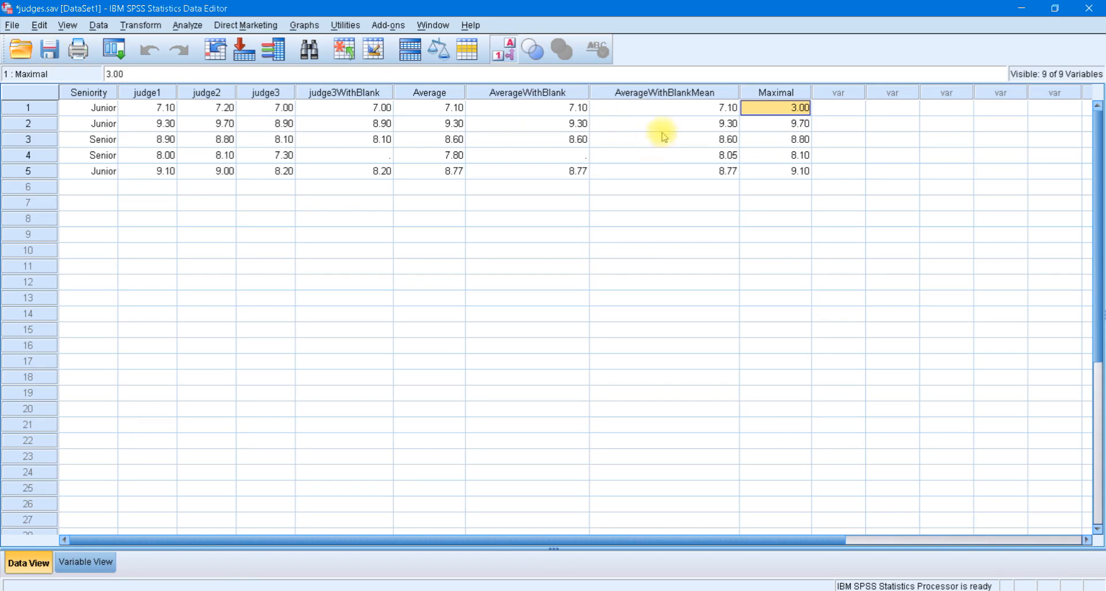
pyautogui.click(778, 124)
pyautogui.click(772, 139)
pyautogui.click(773, 155)
pyautogui.click(772, 171)
pyautogui.click(774, 108)
pyautogui.click(773, 139)
pyautogui.click(772, 171)
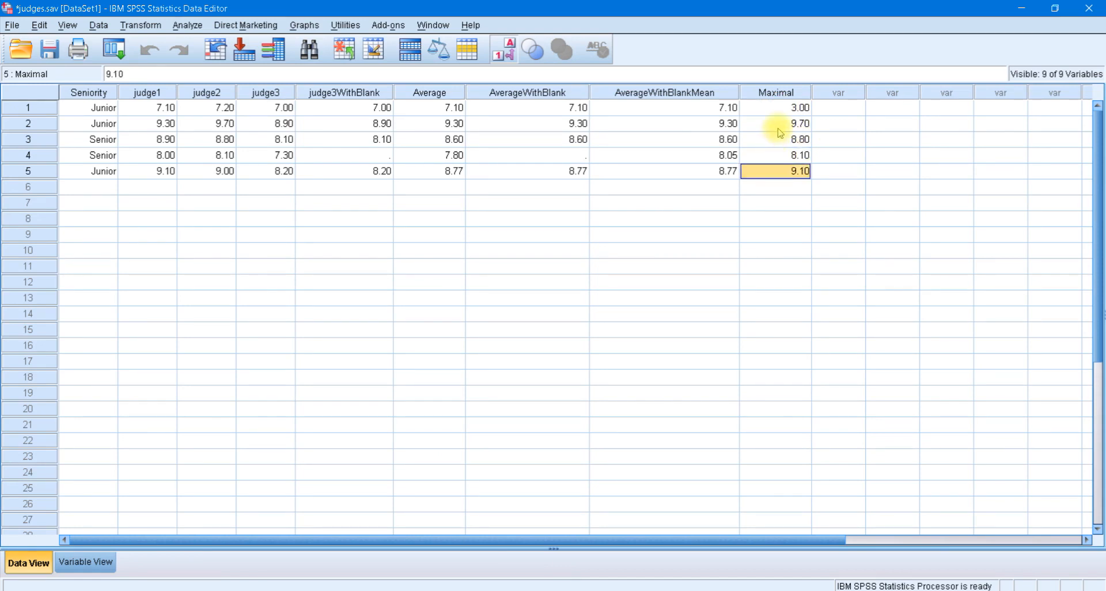
pyautogui.click(774, 122)
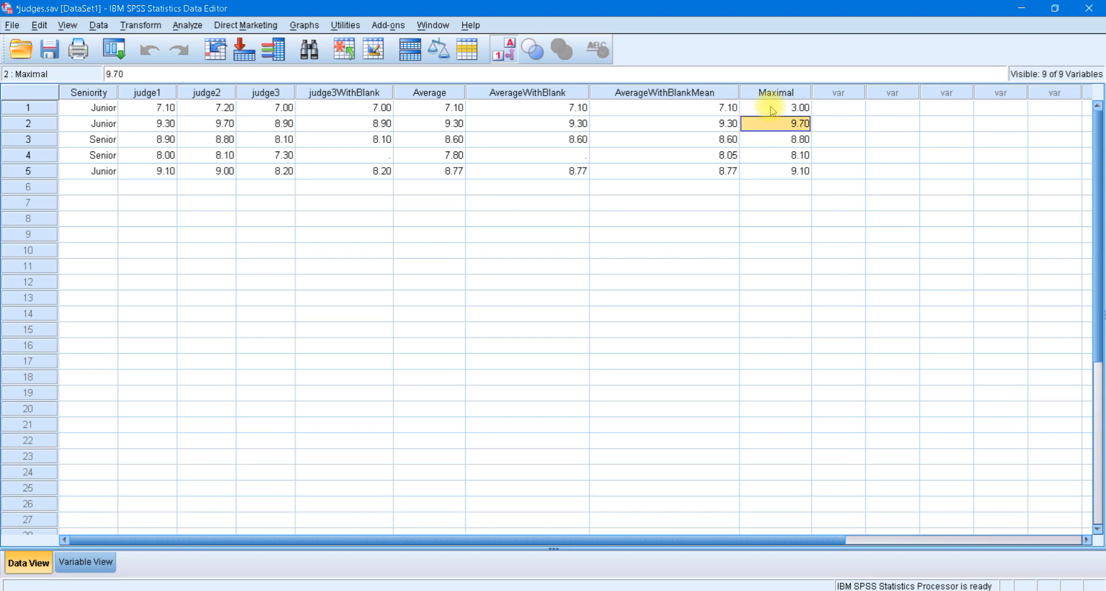
pyautogui.click(772, 109)
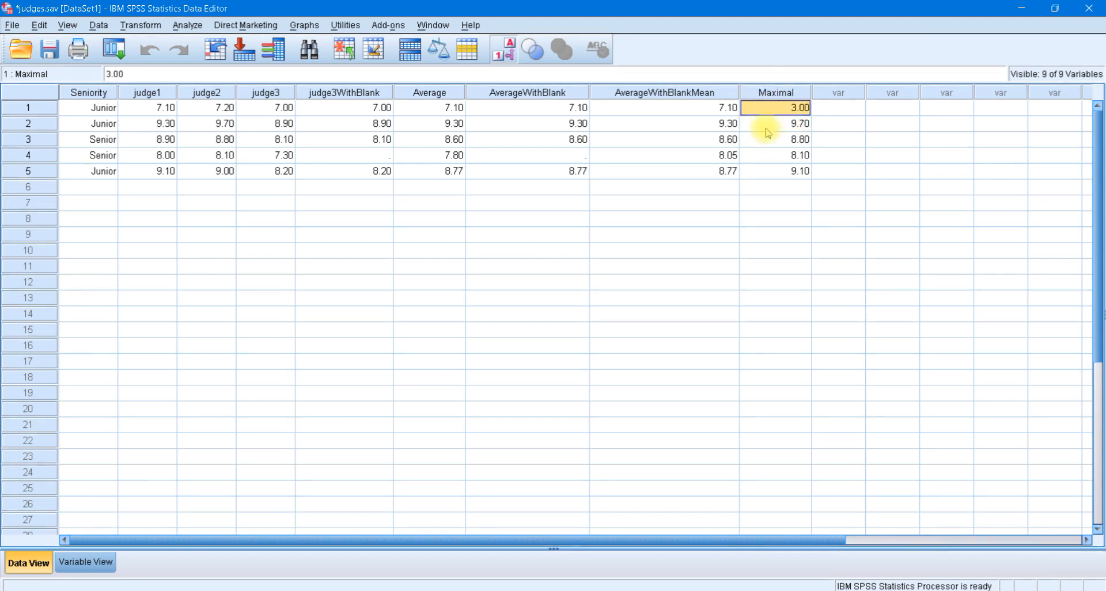
pyautogui.click(765, 154)
pyautogui.click(765, 170)
pyautogui.click(767, 106)
pyautogui.click(769, 126)
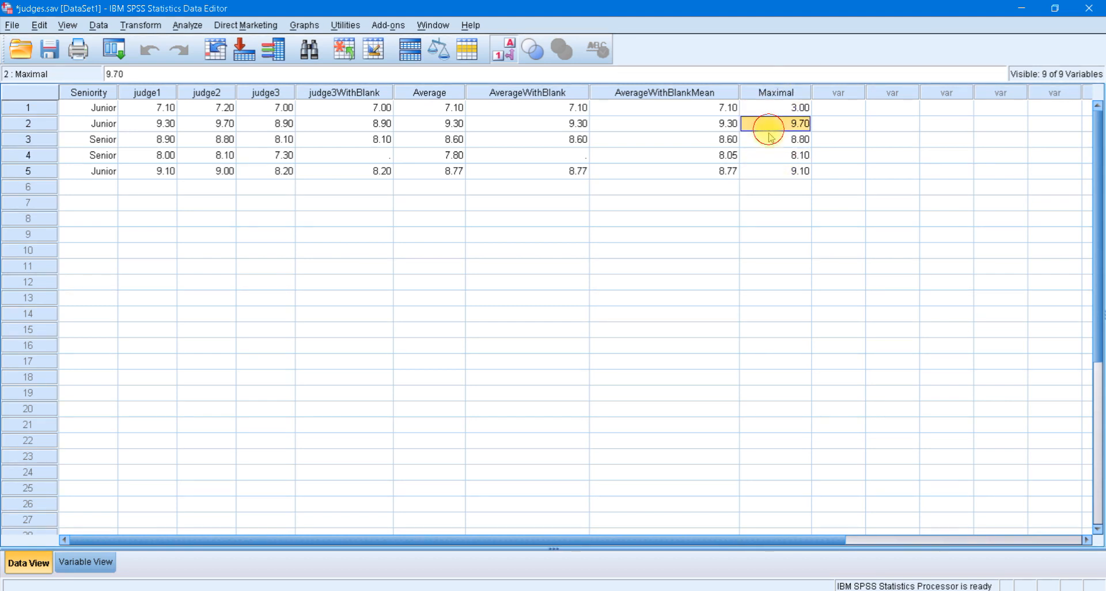
pyautogui.click(766, 154)
pyautogui.click(767, 108)
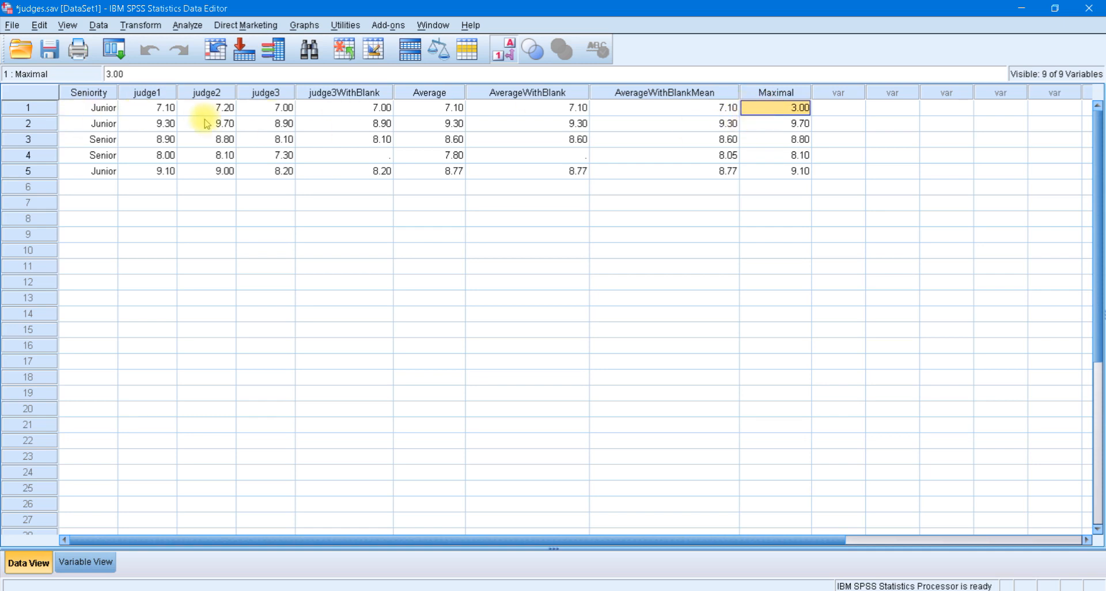
pyautogui.click(783, 157)
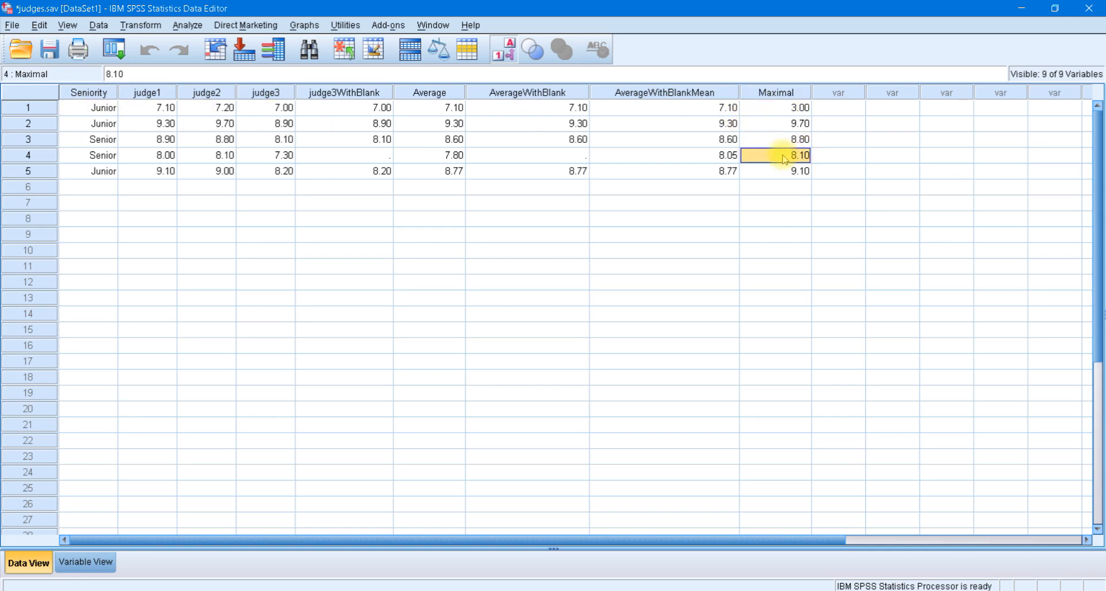